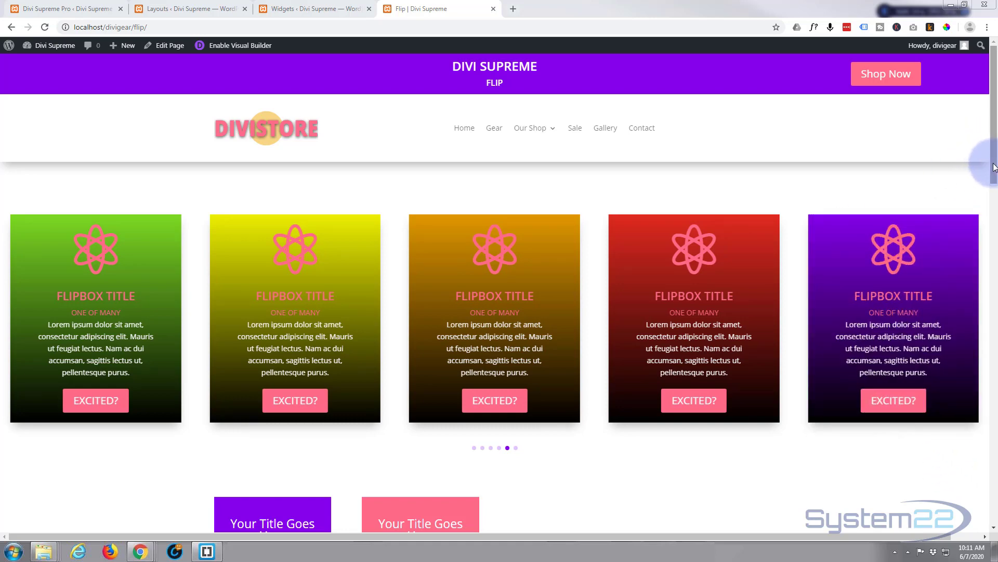
Step: Scroll to the footer and open the Contact Us popup form, then close it
scroll(976, 159, down, 5)
scroll(962, 374, down, 10)
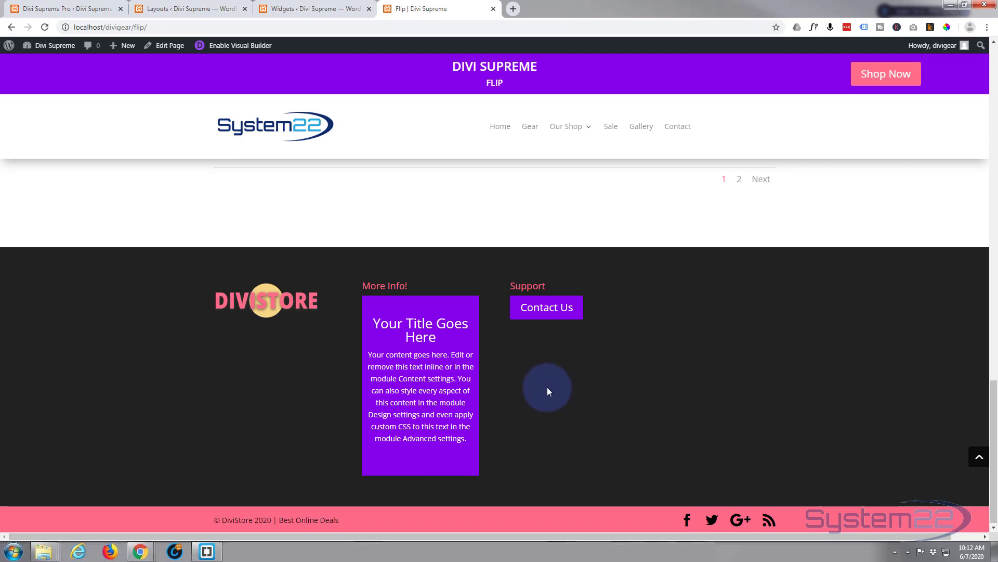
click(554, 314)
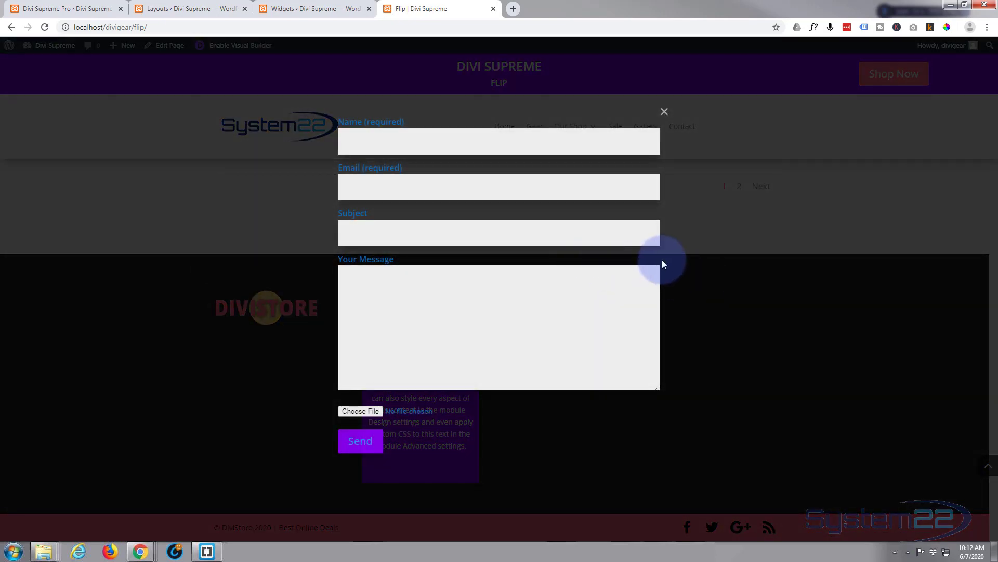
click(665, 113)
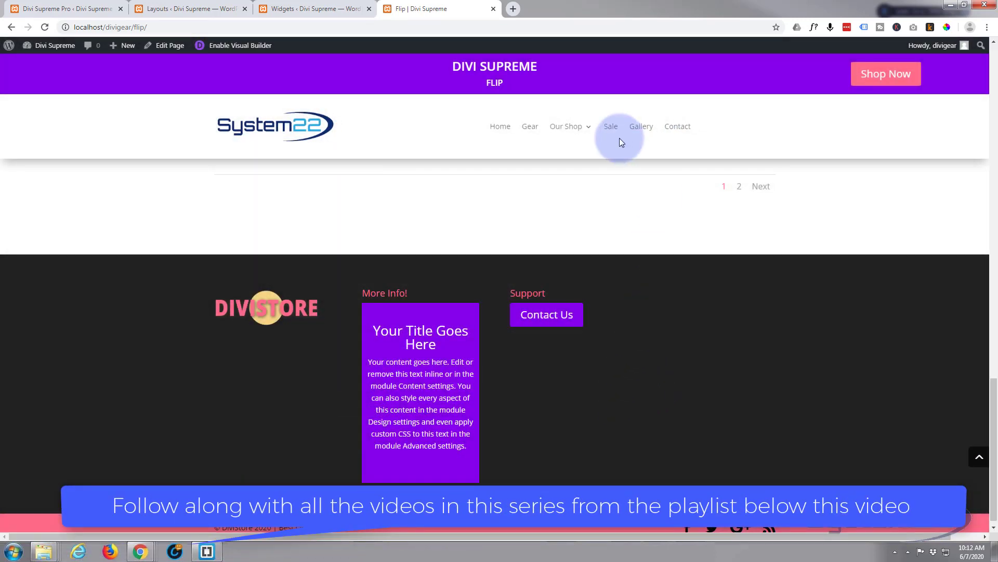
Step: Enable the Visual Builder on the Flip page and save the Divi Supreme Pro general settings
click(233, 47)
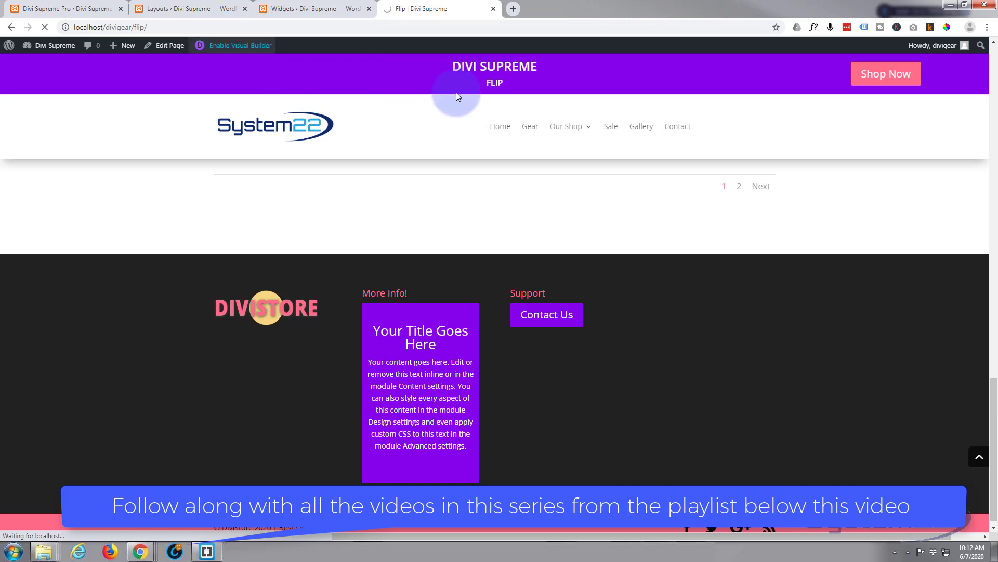
click(70, 9)
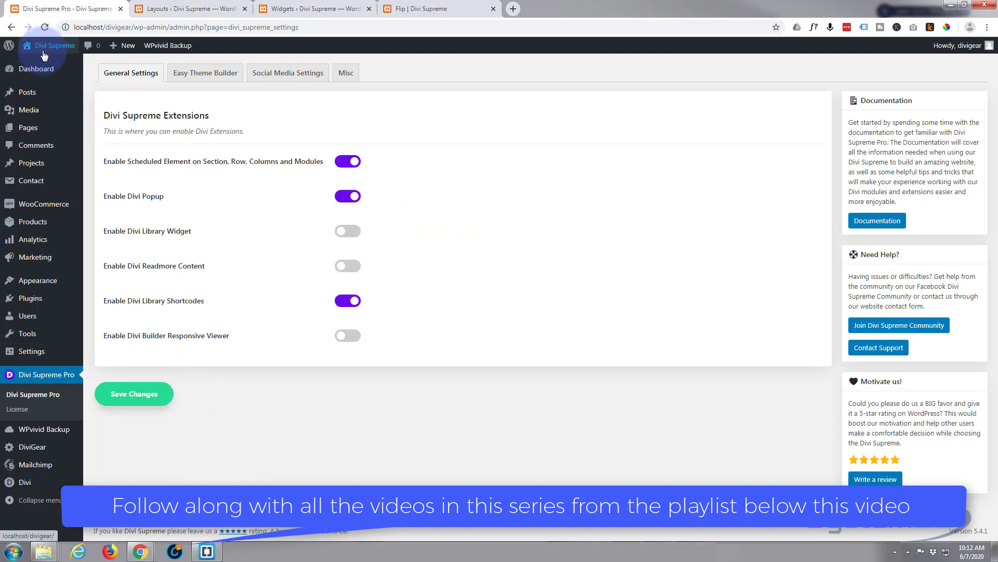
mouse_move(33, 73)
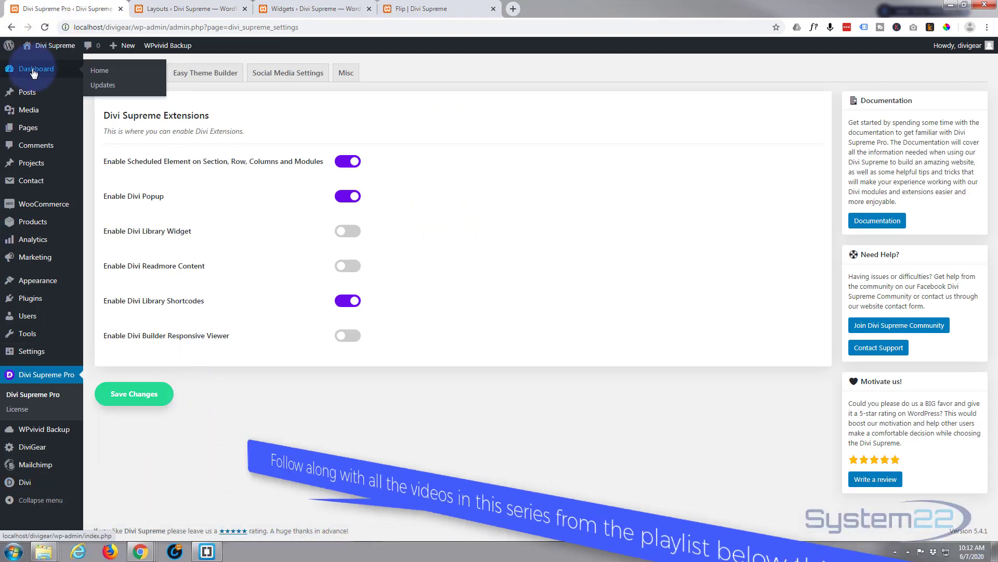
click(31, 380)
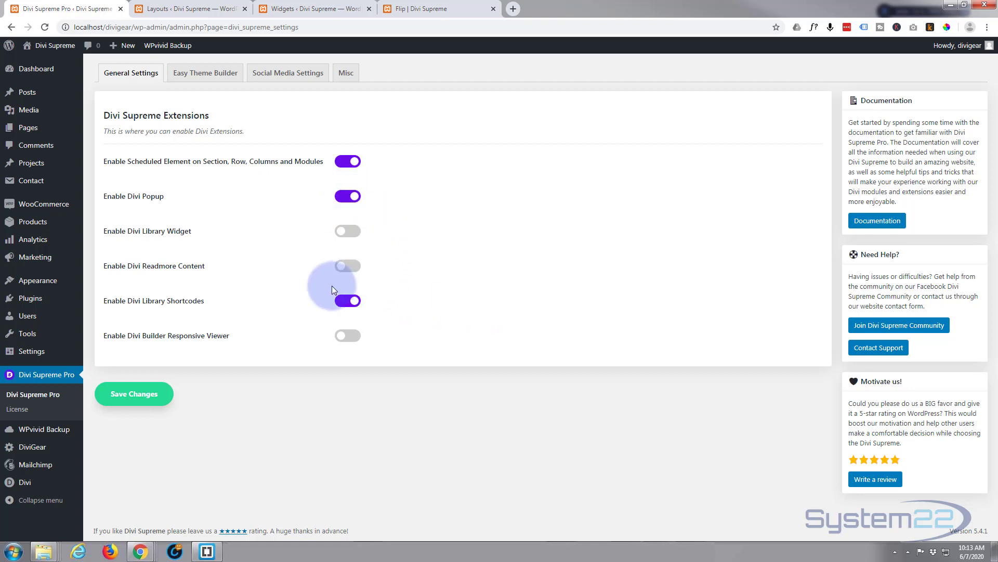
click(142, 394)
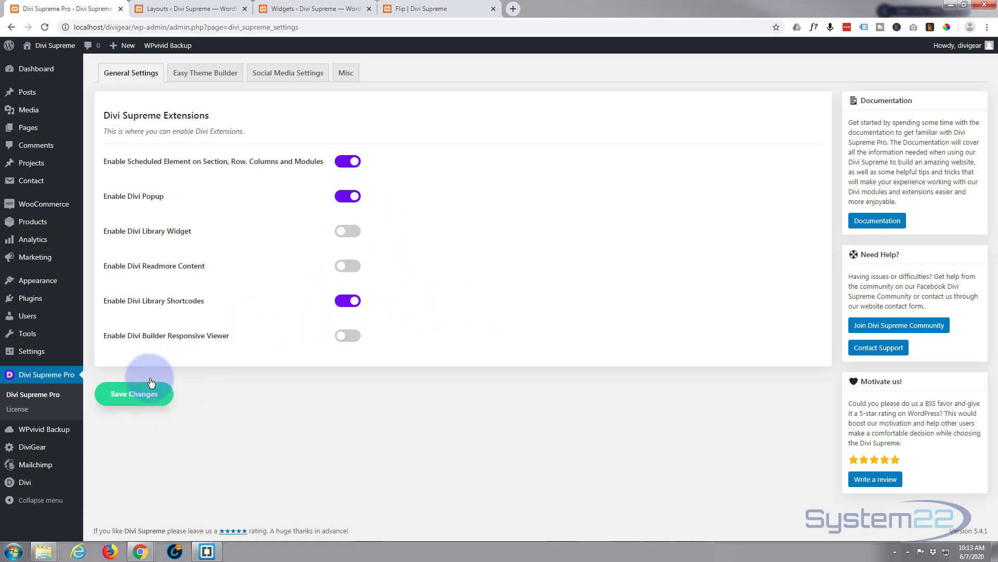
Step: In the Visual Builder, insert a Contact Form module into the empty third column of the row
click(428, 9)
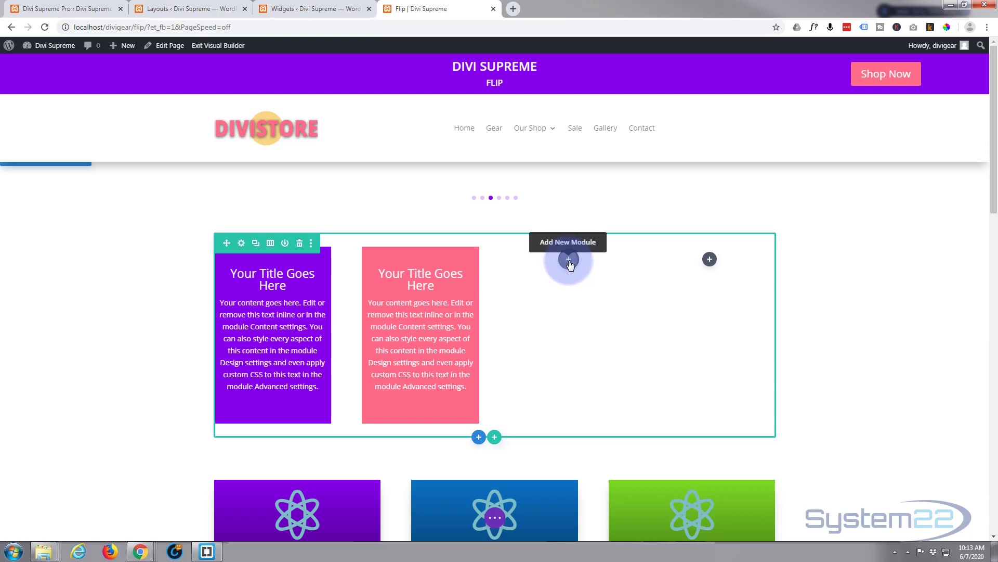
click(569, 262)
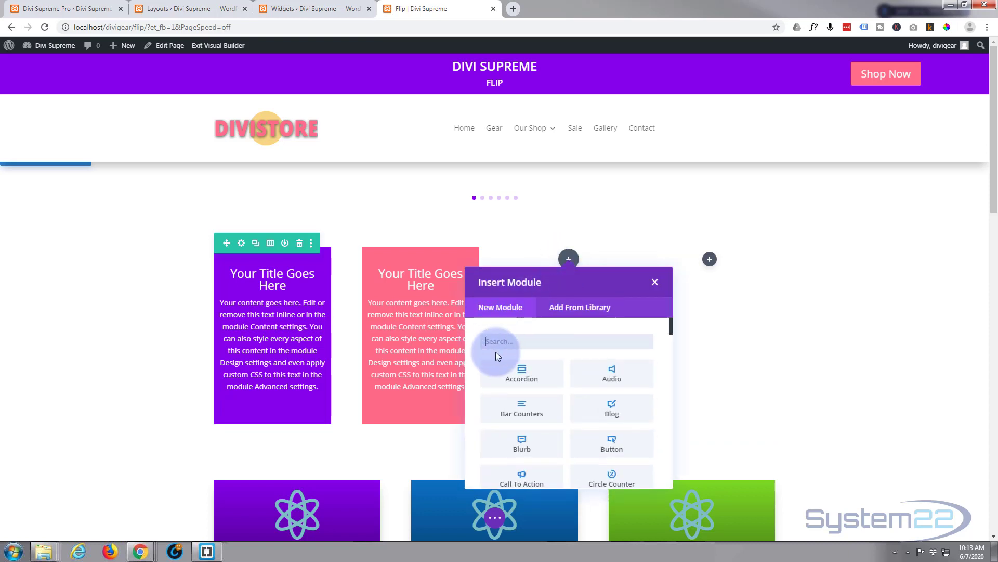
scroll(532, 389, down, 10)
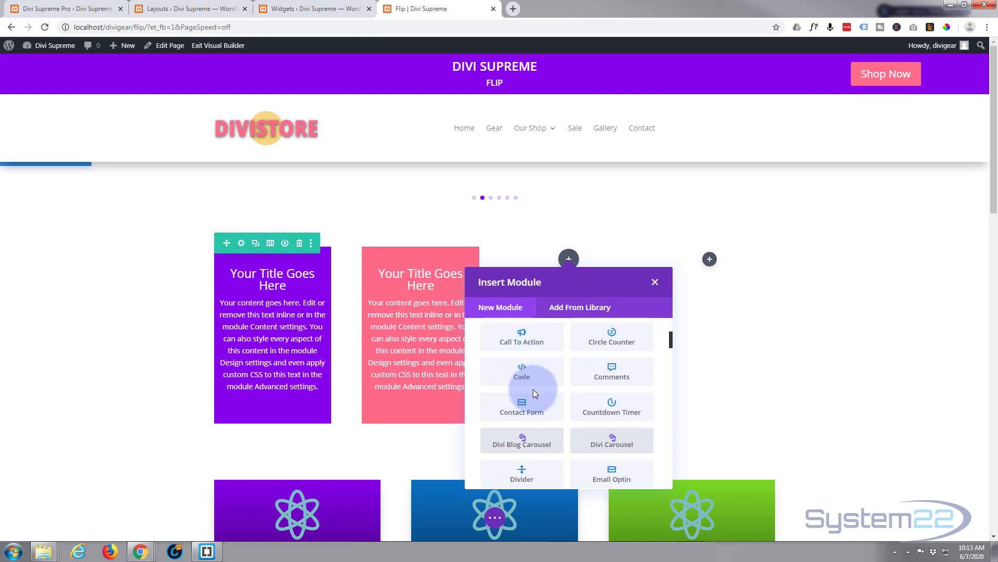
scroll(532, 389, down, 5)
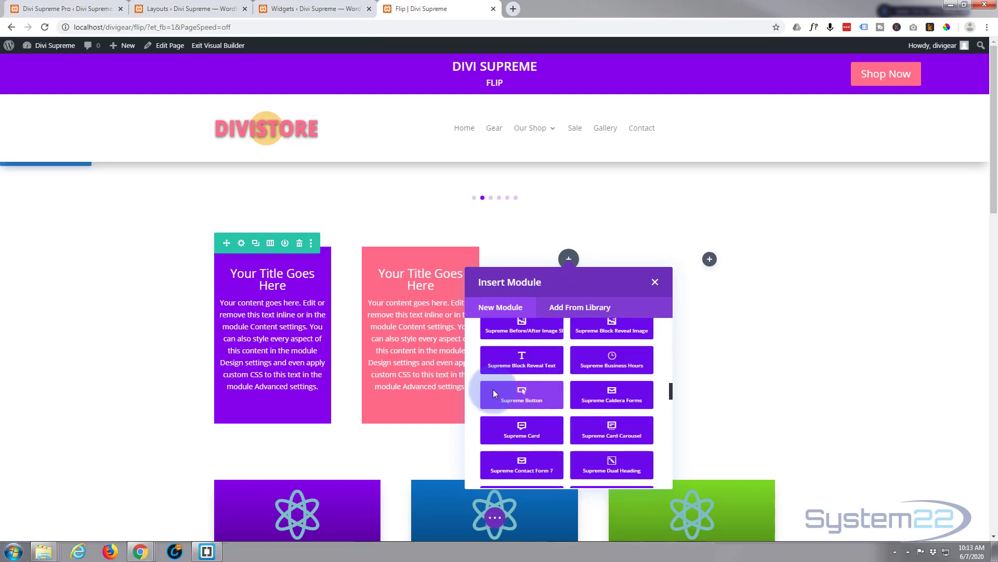
scroll(523, 407, down, 10)
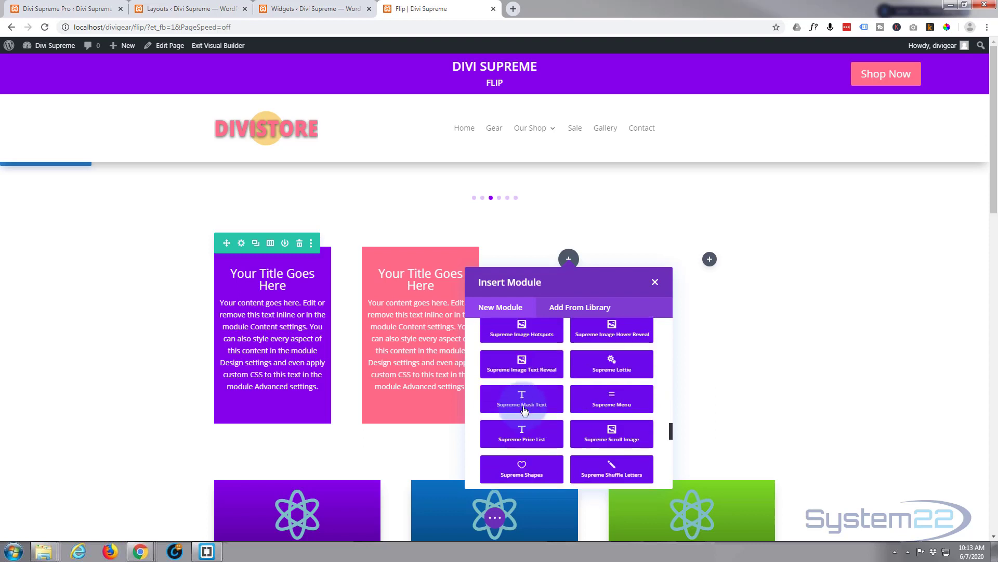
scroll(523, 409, down, 3)
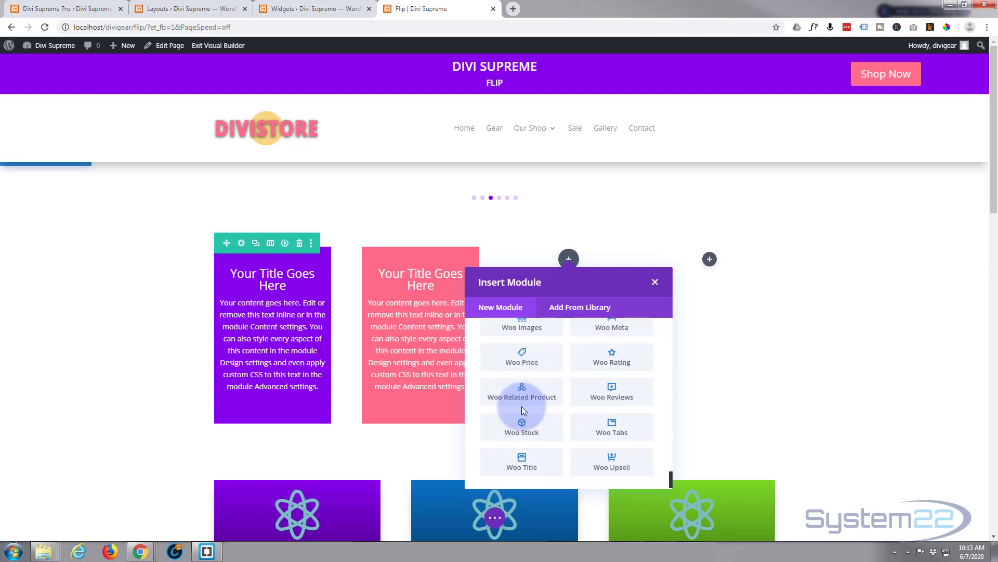
scroll(522, 407, up, 8)
scroll(522, 406, up, 6)
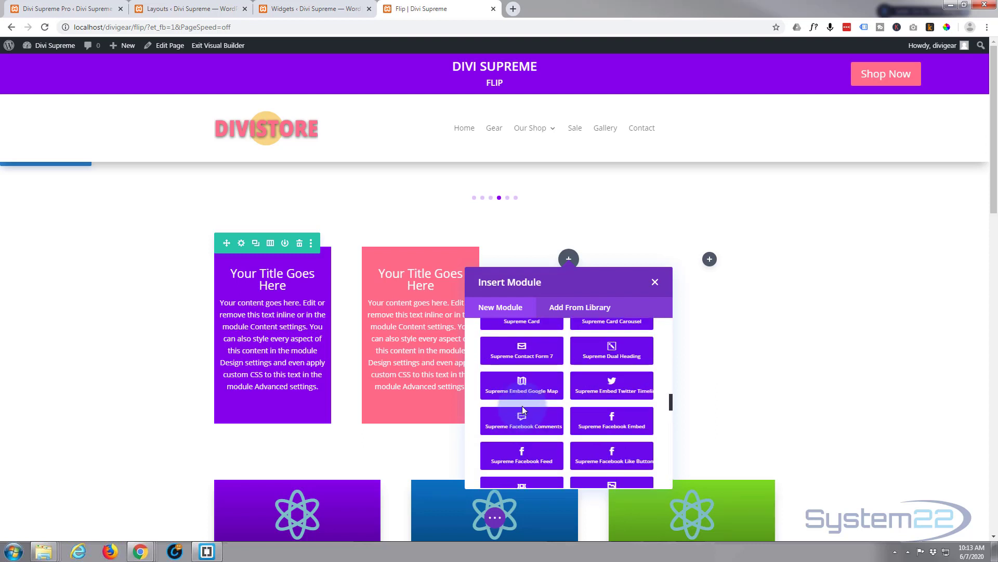
scroll(522, 406, up, 10)
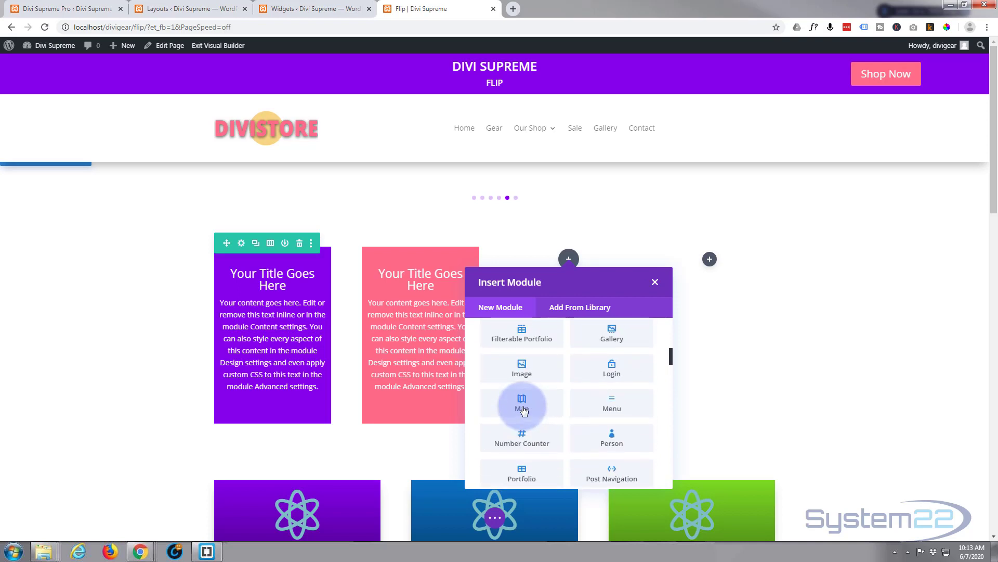
scroll(522, 411, down, 1)
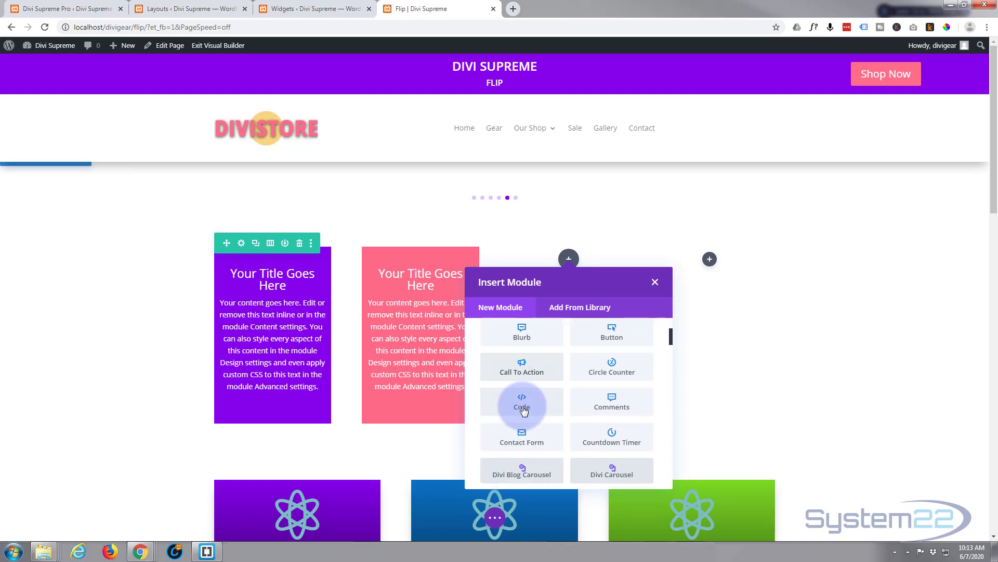
click(532, 434)
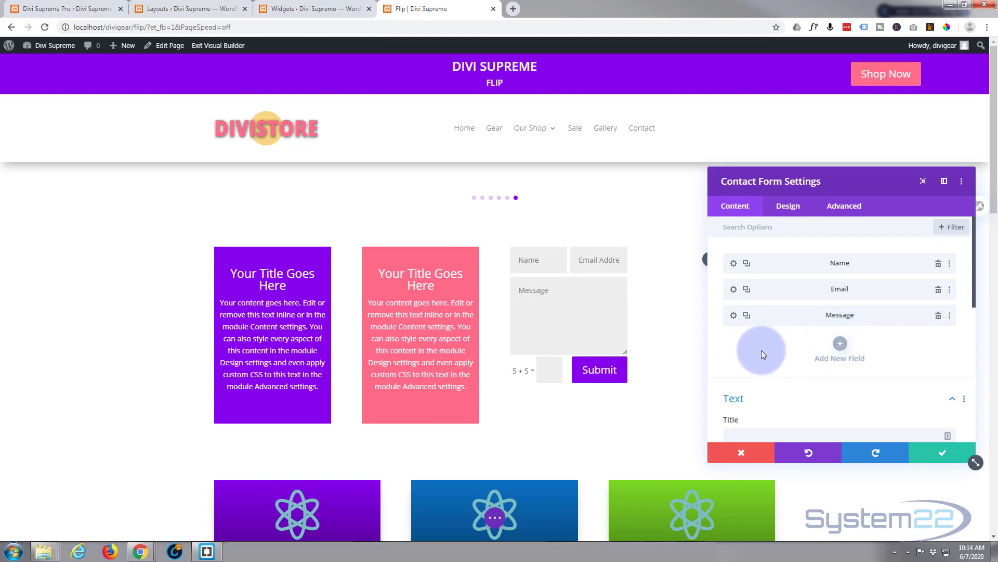
Step: Enter the recipient email address in the contact form's Email settings
scroll(803, 365, down, 4)
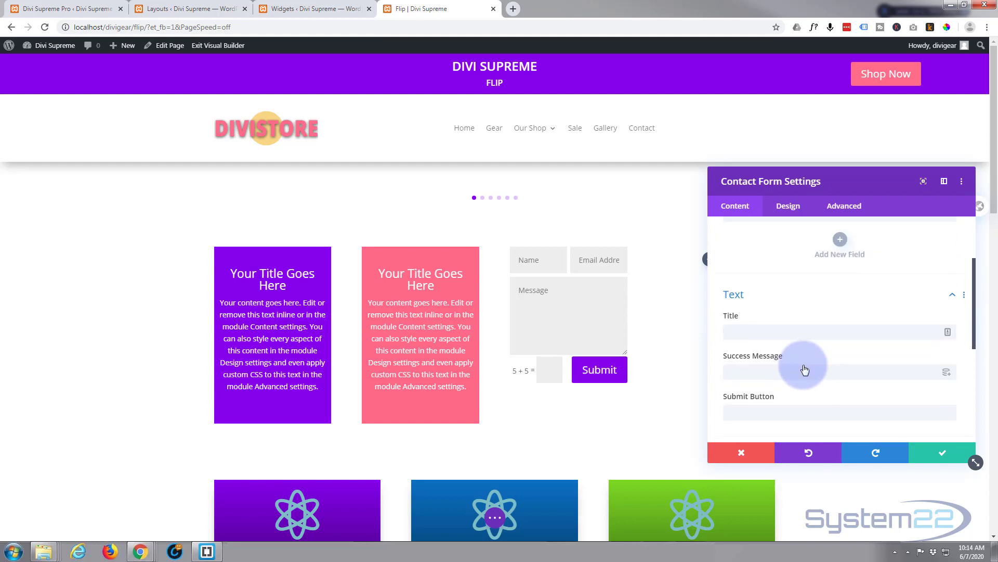
scroll(804, 366, up, 2)
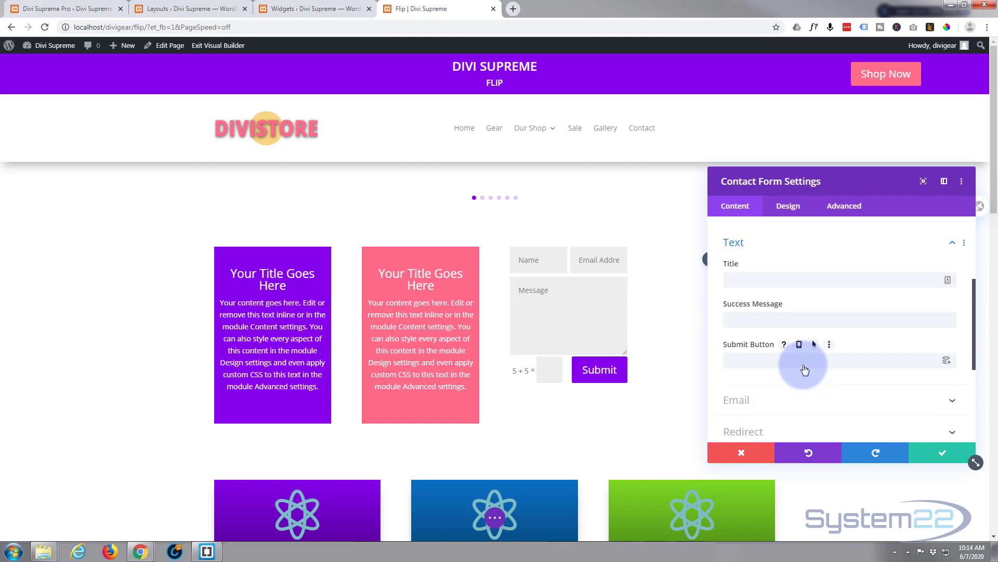
click(778, 397)
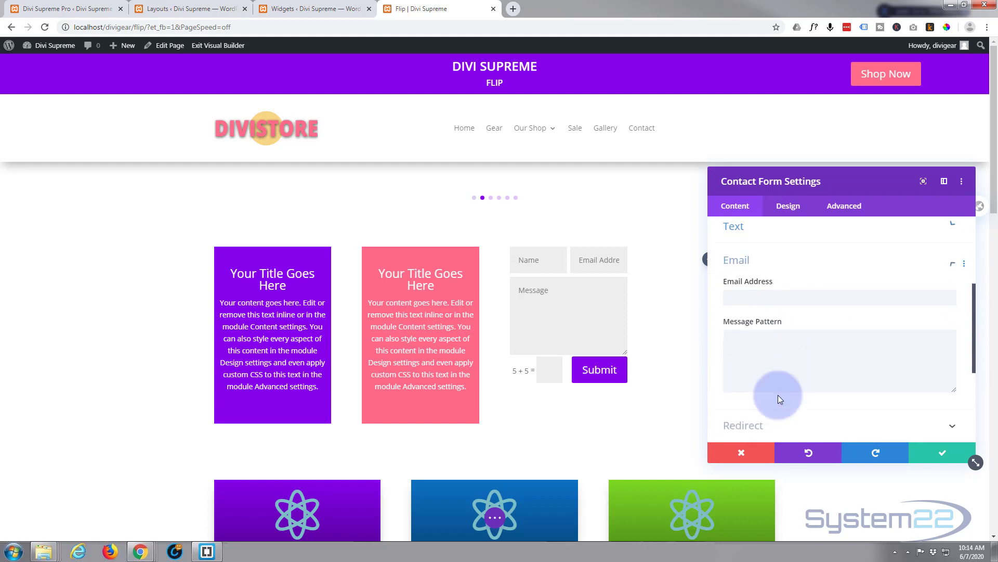
click(733, 268)
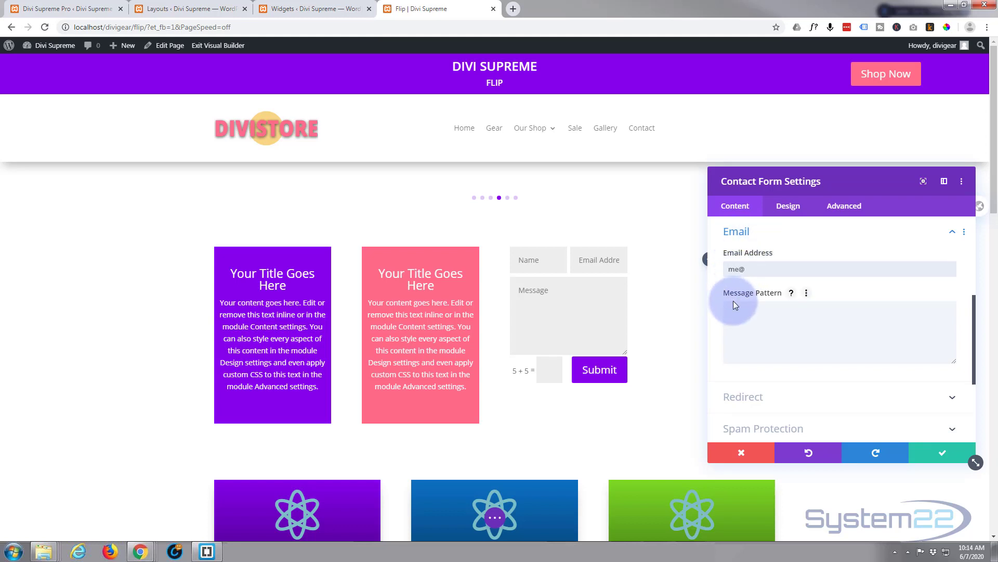
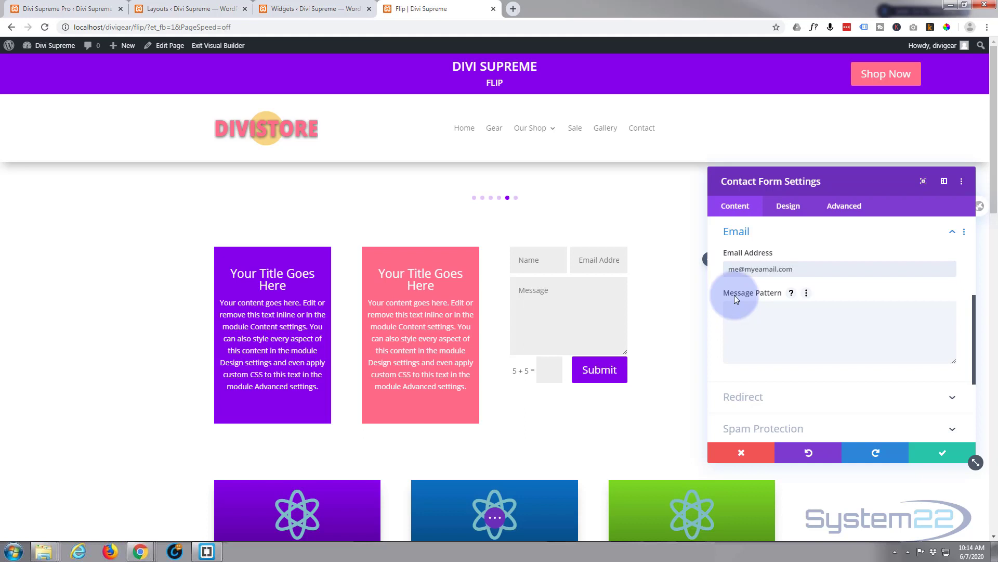
Step: Set the contact form's success message to "Message sent" and save the module settings
scroll(789, 299, up, 3)
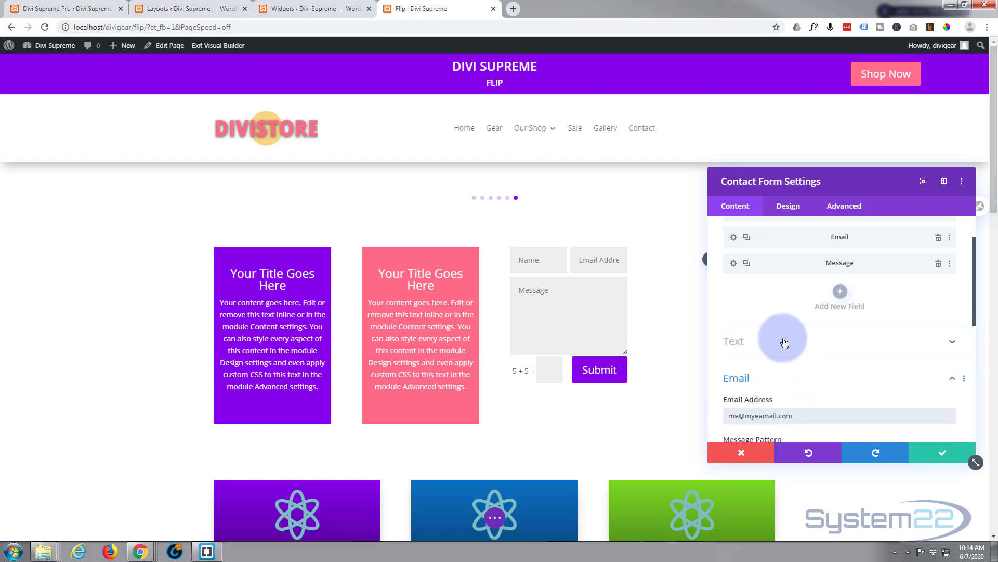
click(785, 343)
click(748, 314)
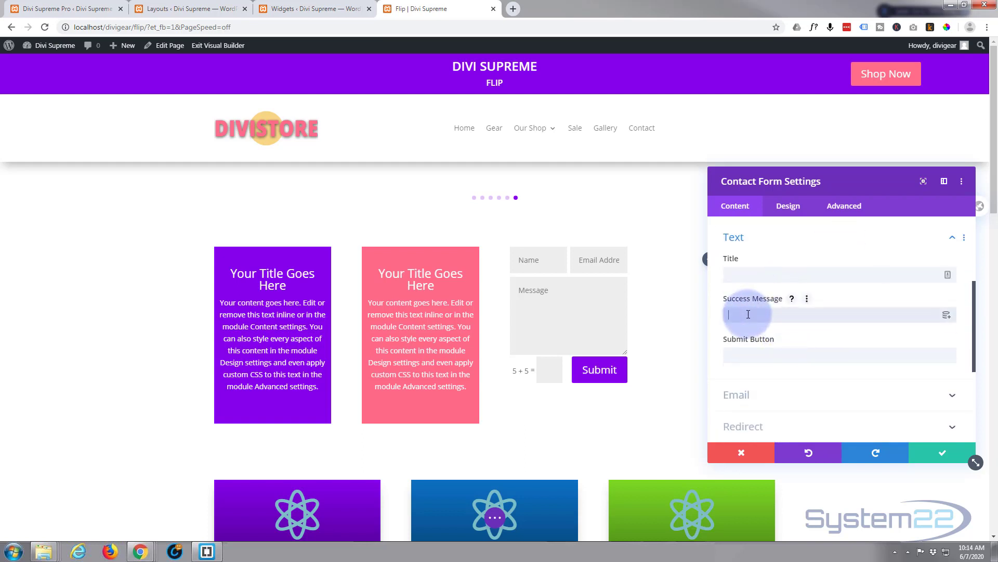
text(Message sent)
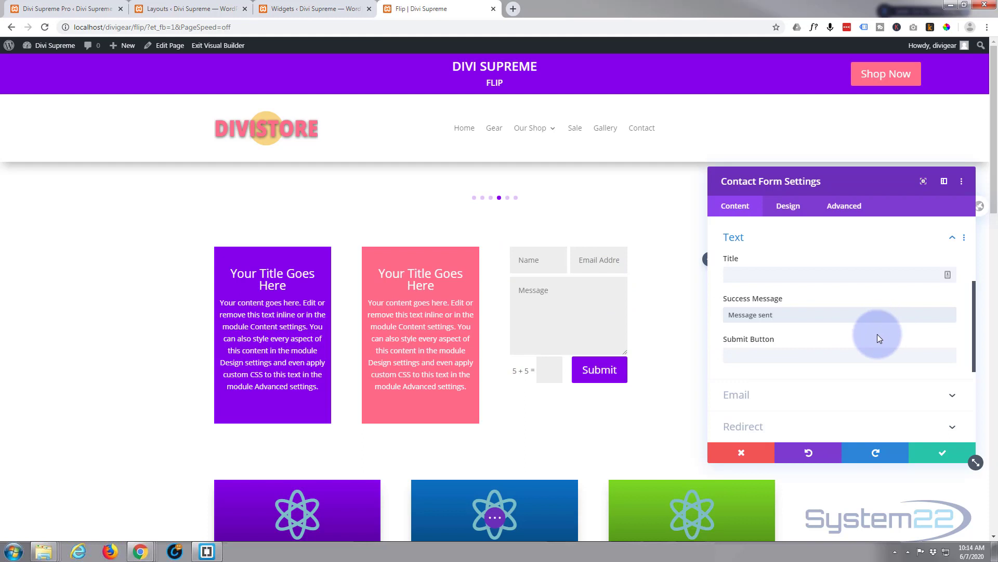
click(945, 458)
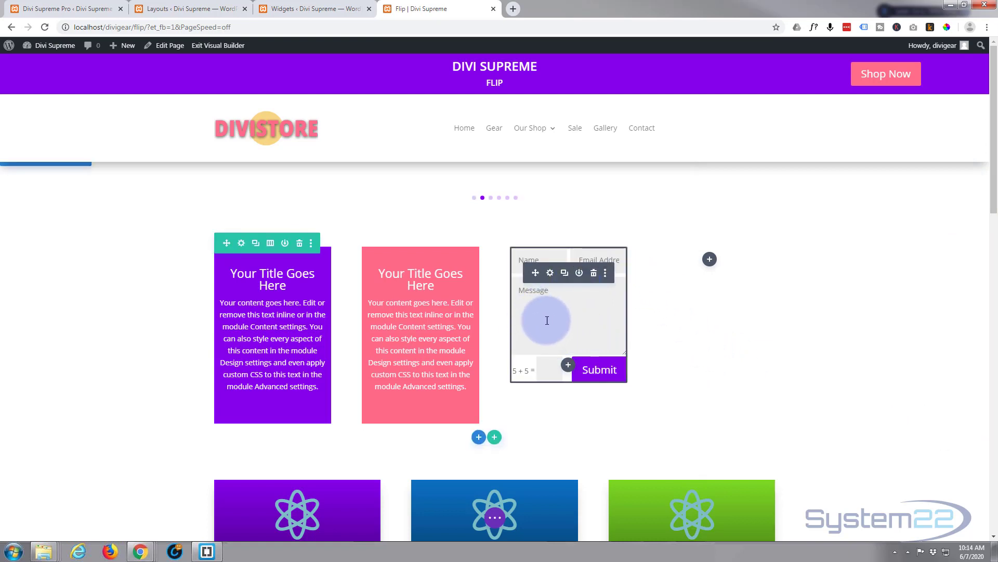
Step: Save the contact form module to the Divi Library with the layout name Wform
click(579, 273)
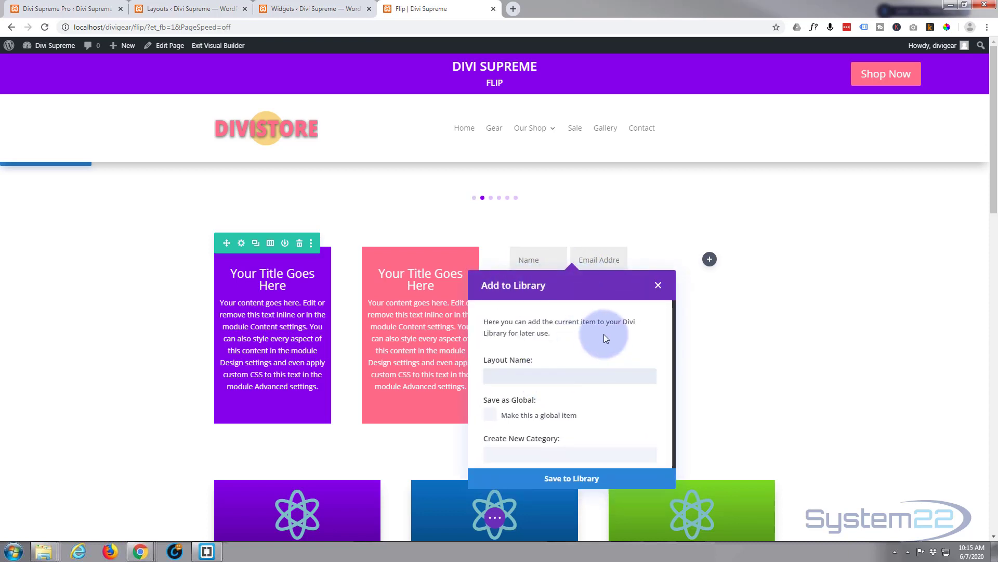
text(Wform)
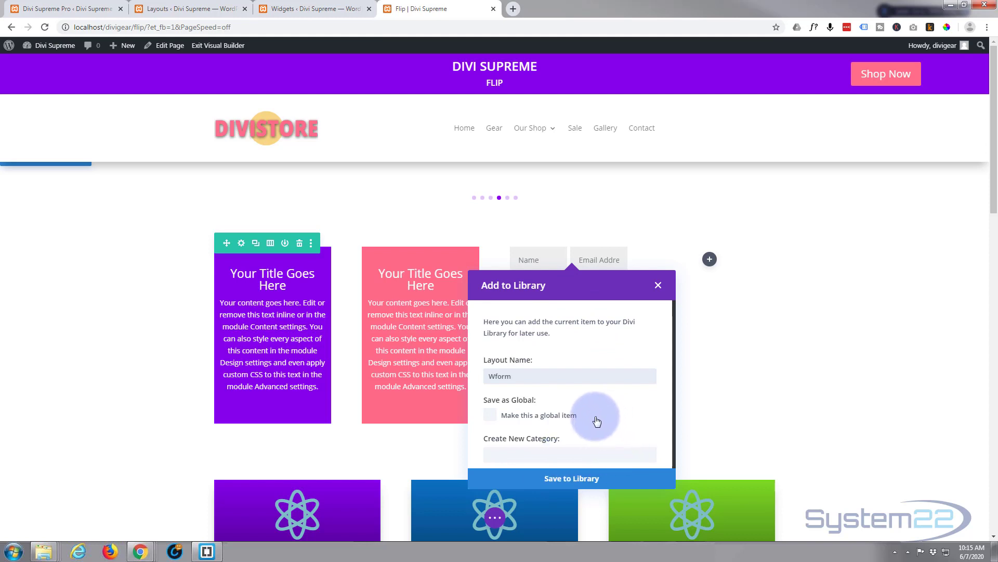
click(590, 480)
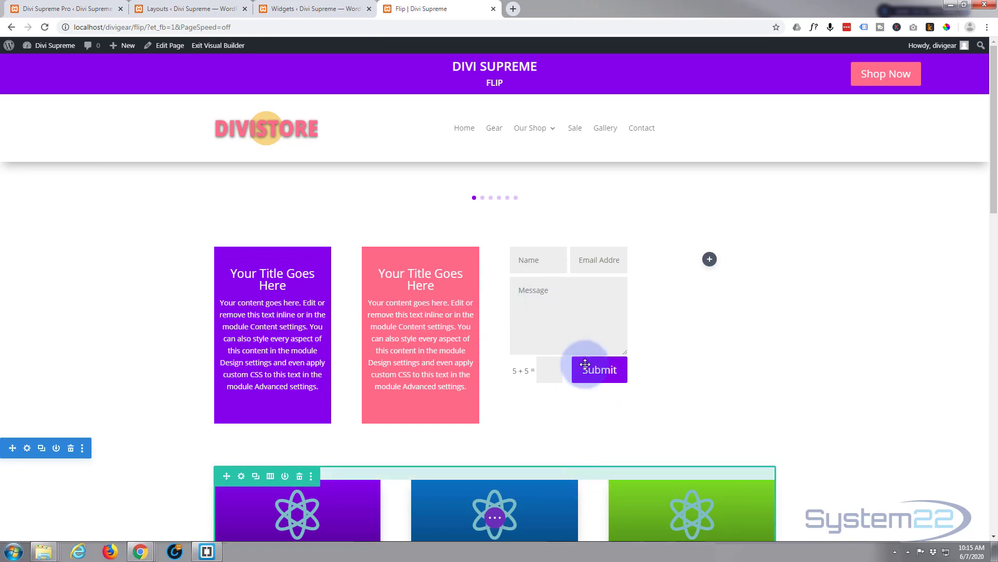
Step: Delete the contact form module and insert a Button module into the same column
mouse_move(601, 275)
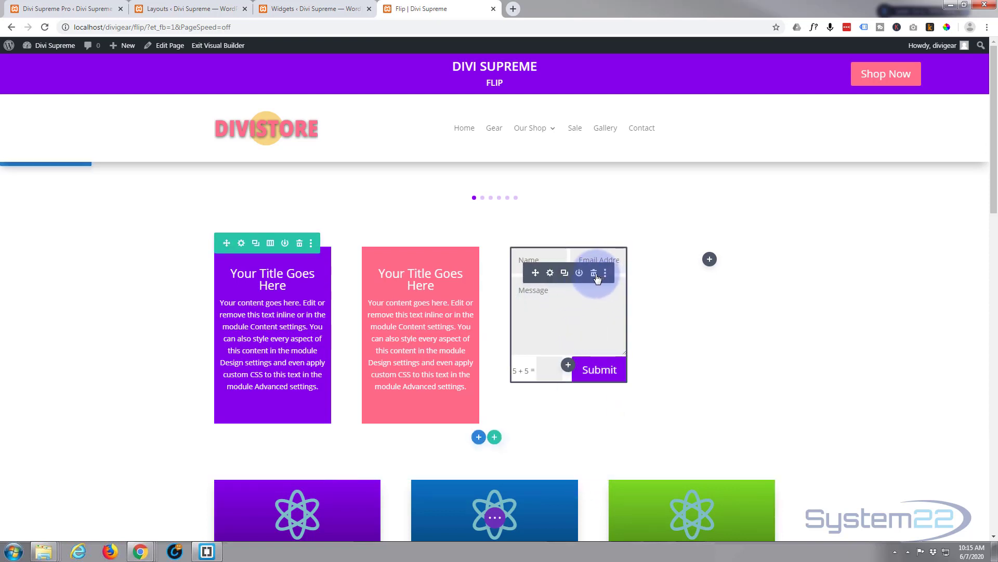
click(595, 274)
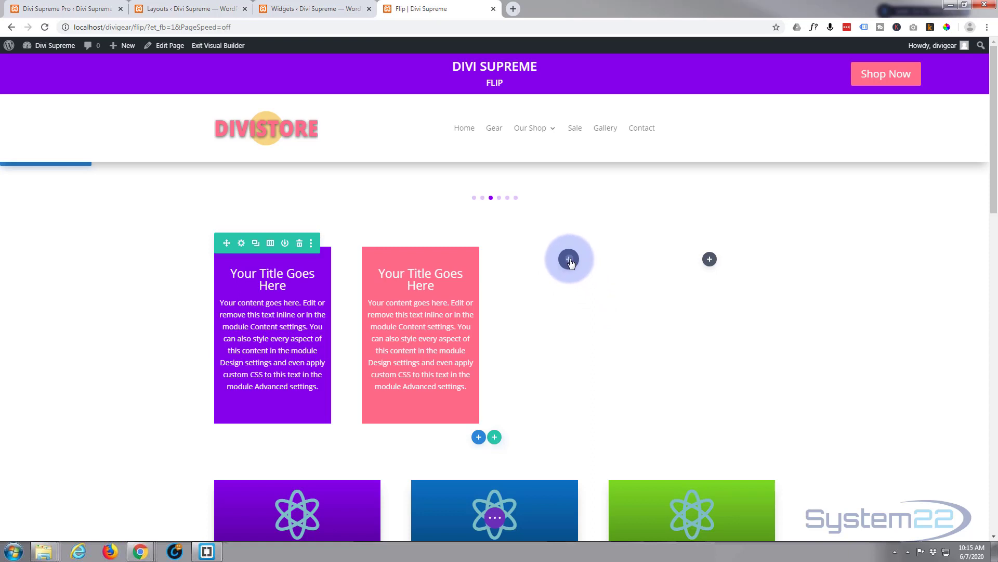
click(569, 260)
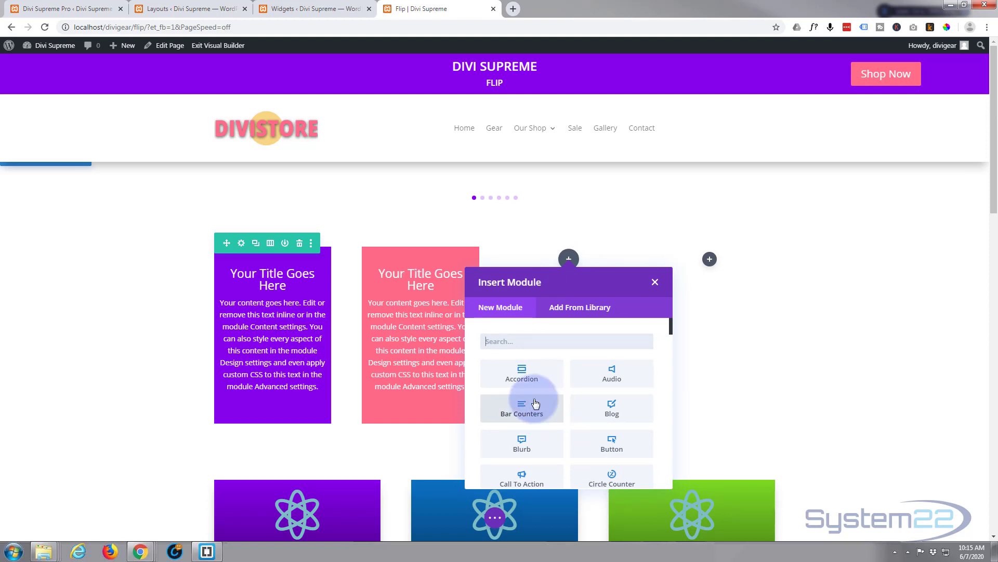
scroll(535, 404, down, 1)
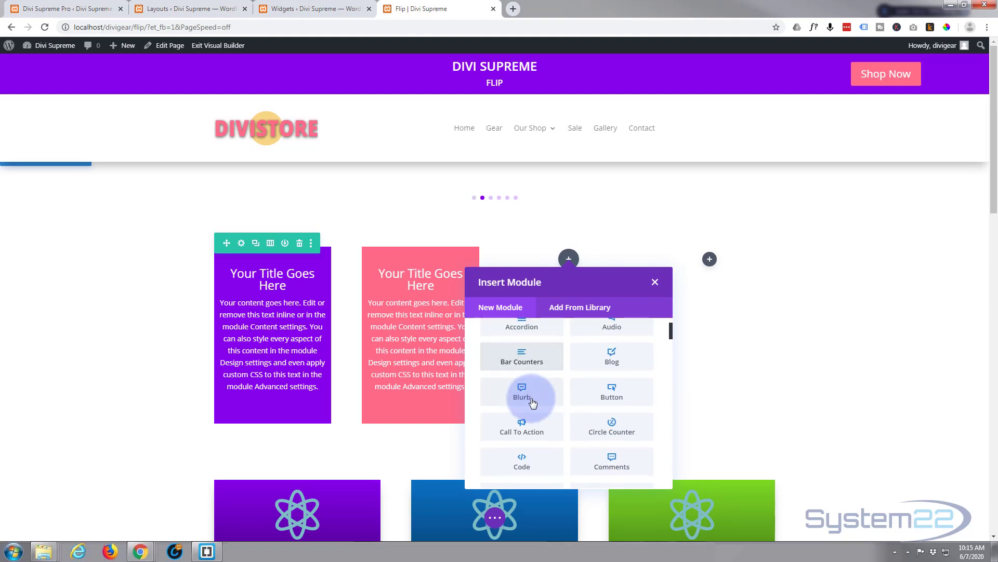
click(616, 402)
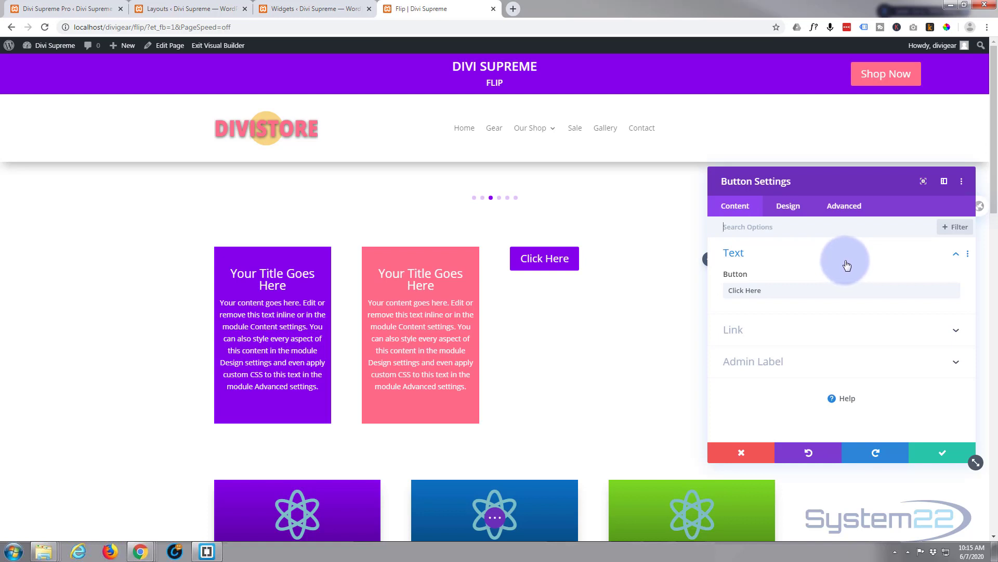
Step: Change the button's text to "Contact Us!"
drag(760, 289, 695, 289)
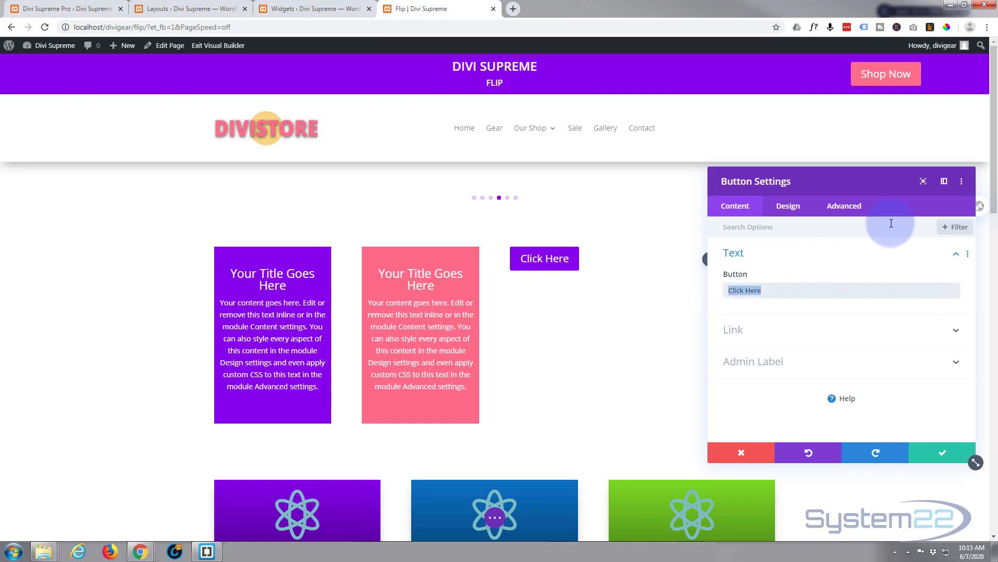
text(Contact Us!)
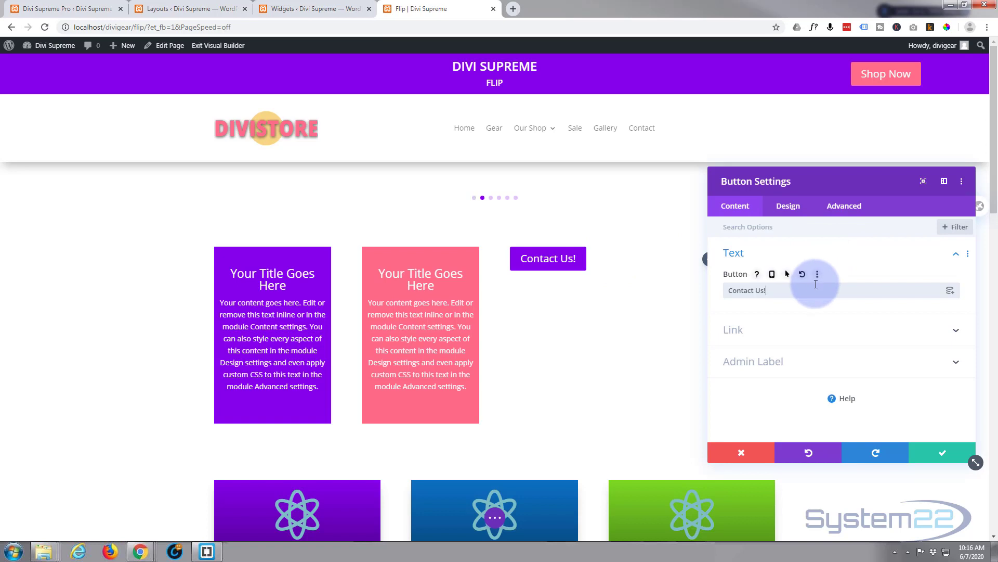
Step: Turn on Use Popup in the button's advanced visibility settings
click(791, 208)
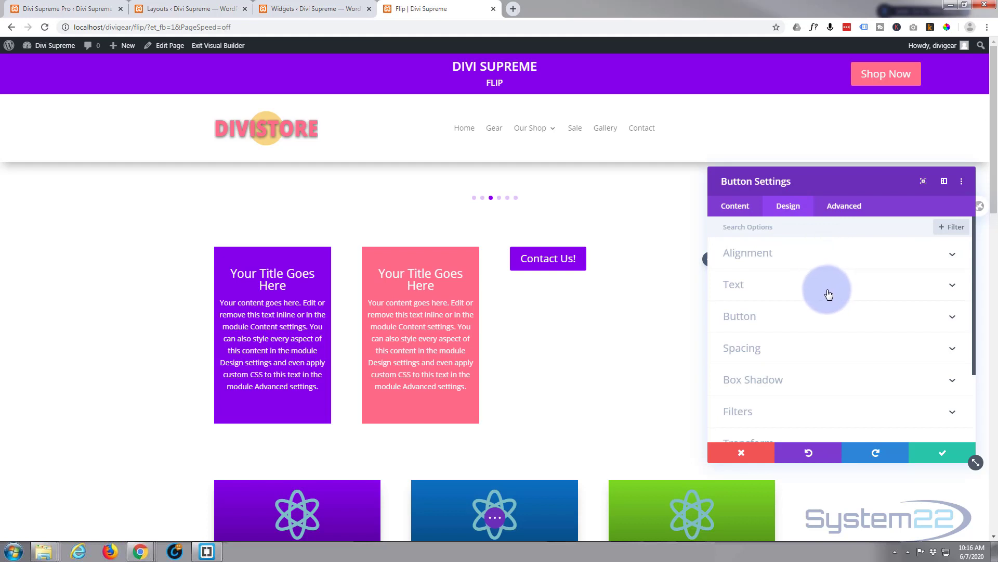
click(810, 322)
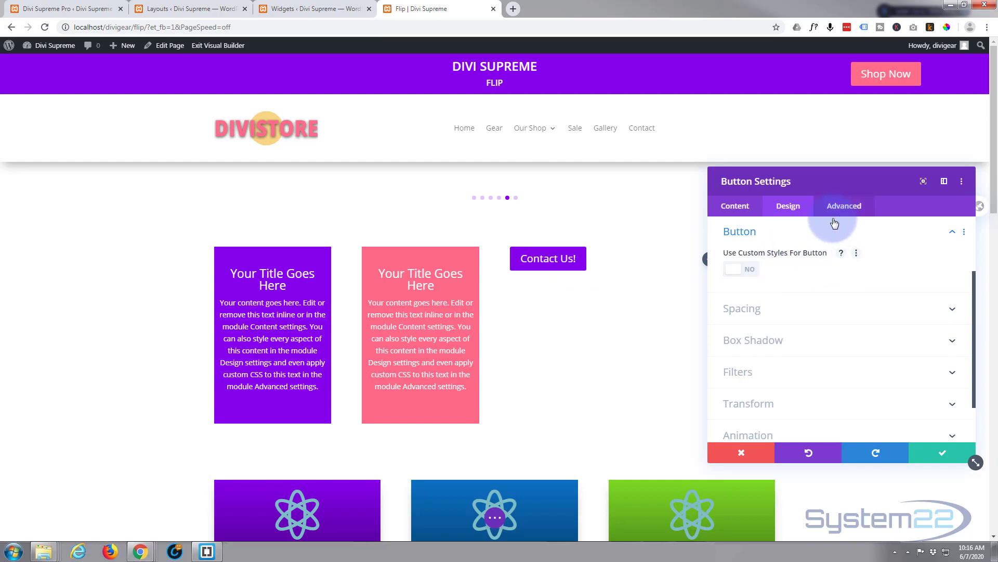
click(844, 207)
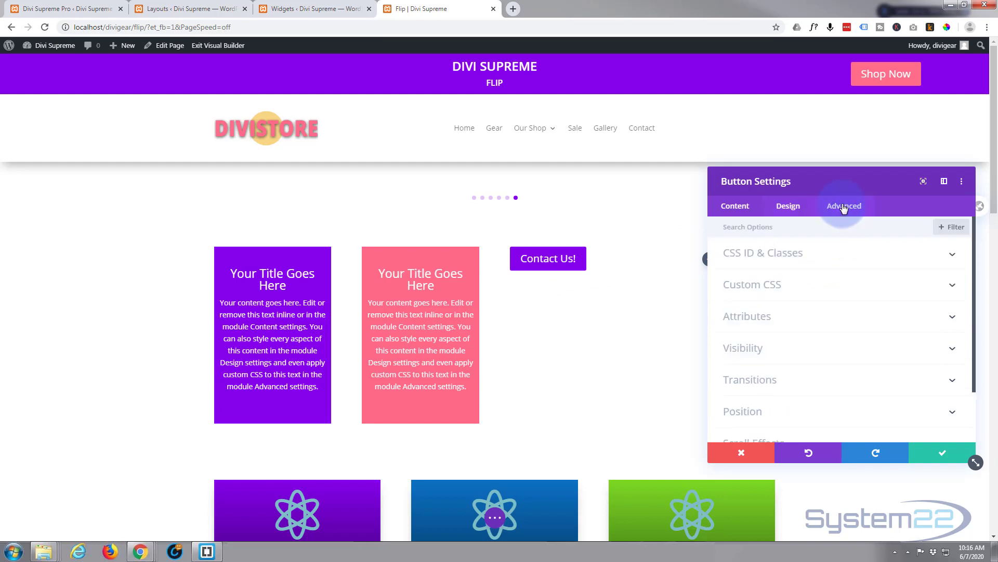
click(811, 348)
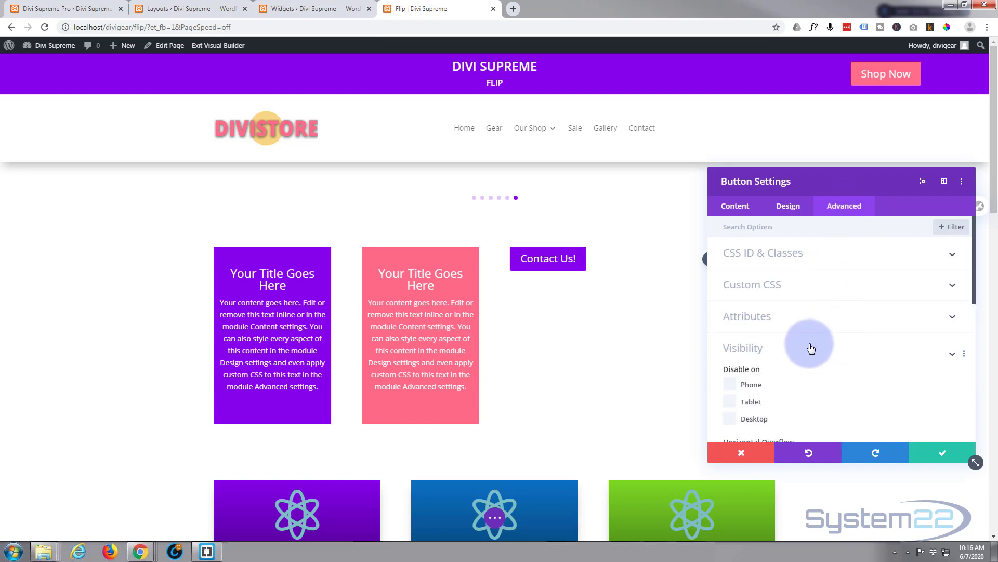
scroll(809, 338, down, 3)
scroll(843, 278, down, 3)
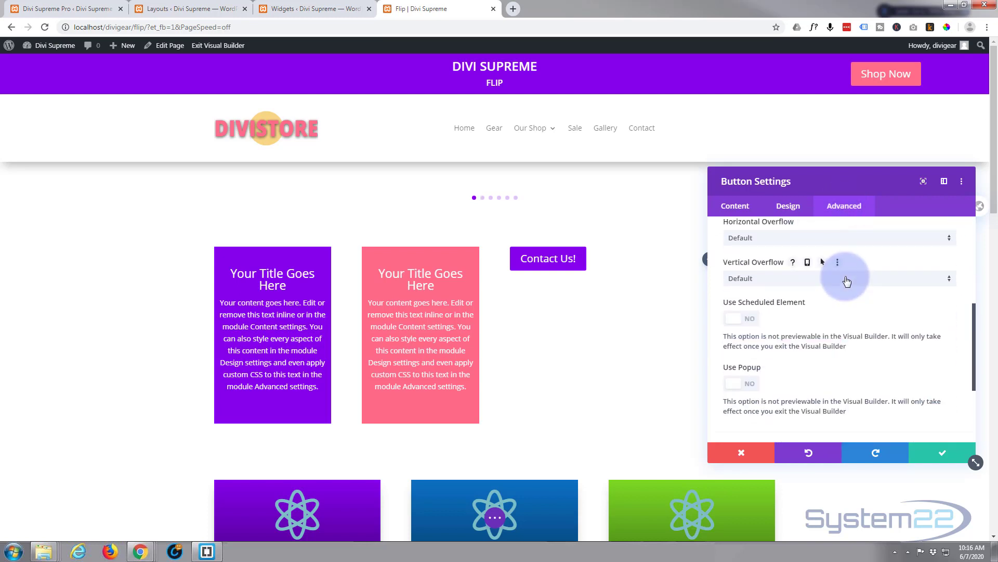
scroll(846, 281, down, 1)
scroll(846, 281, down, 1)
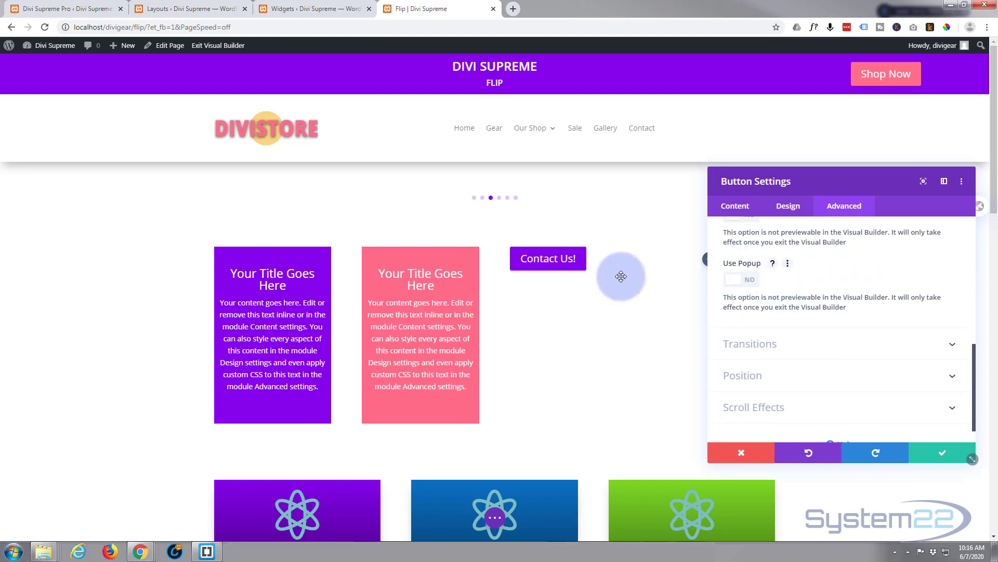
click(750, 282)
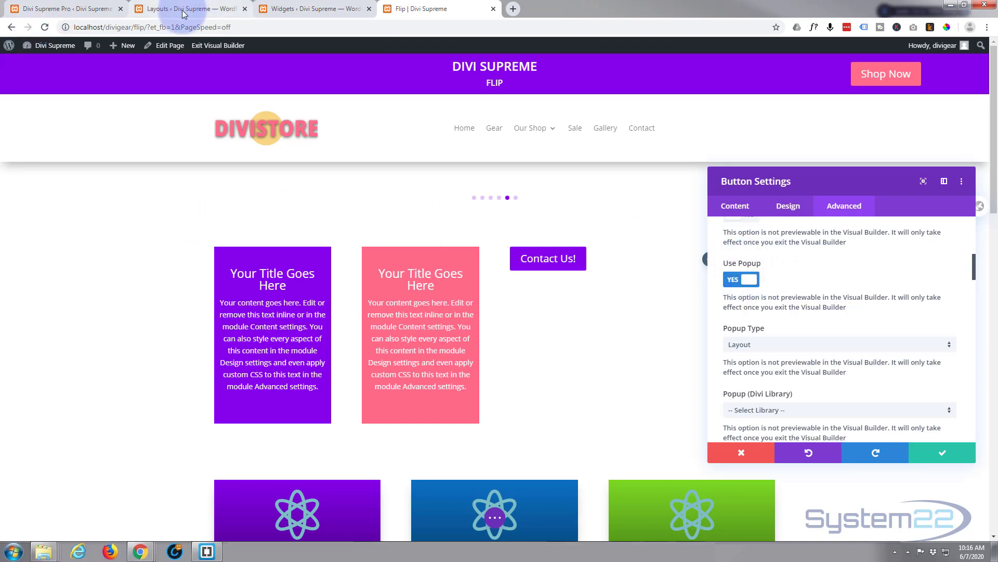
Step: Check the Divi Supreme extension settings and browse the Popup (Divi Library) layout list for the saved form
click(82, 15)
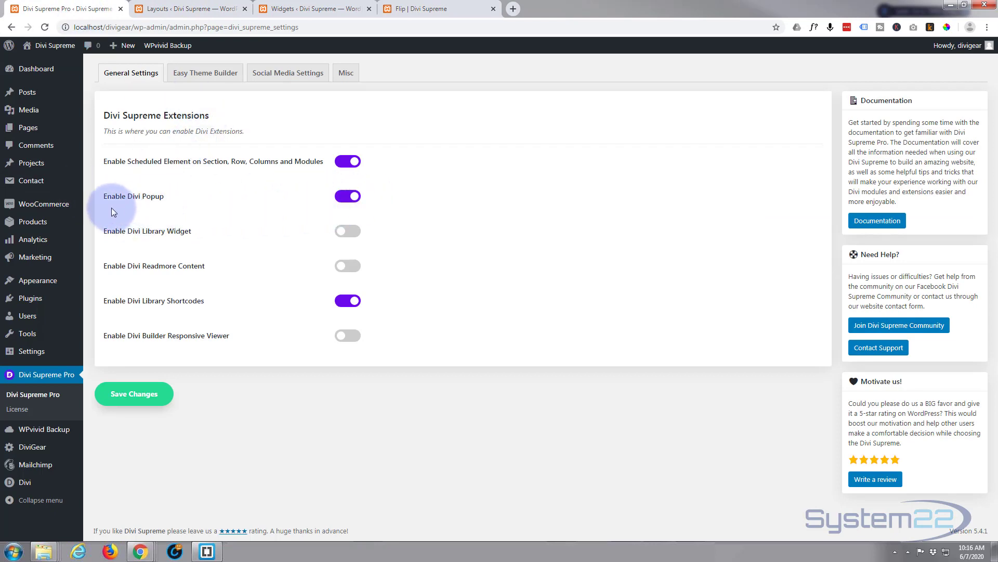
click(428, 12)
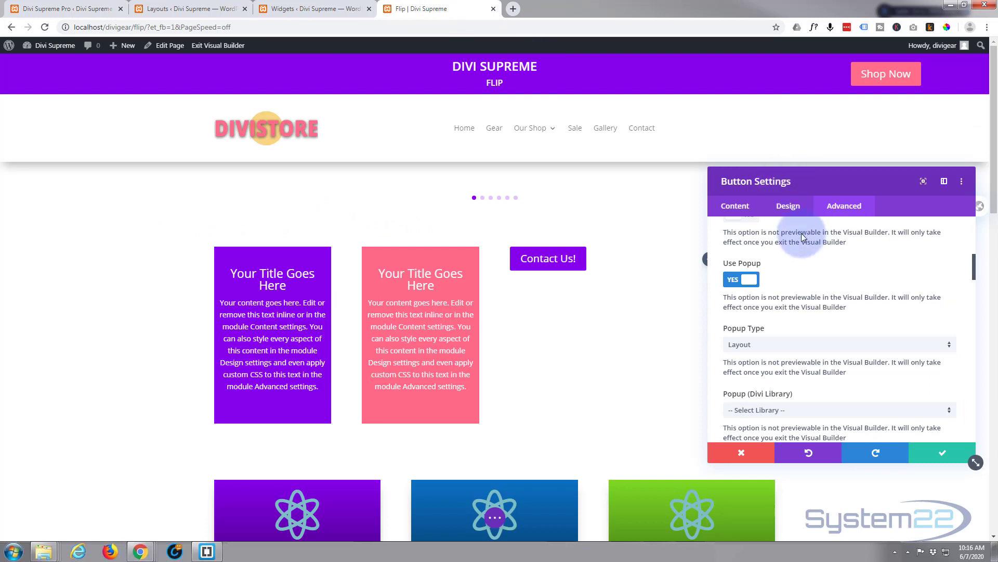
scroll(817, 260, down, 2)
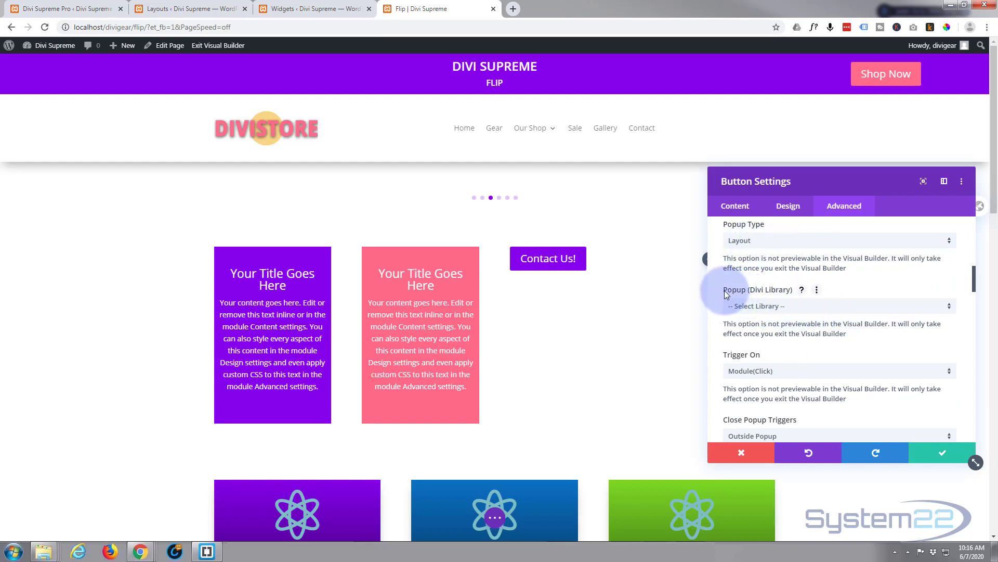
click(819, 312)
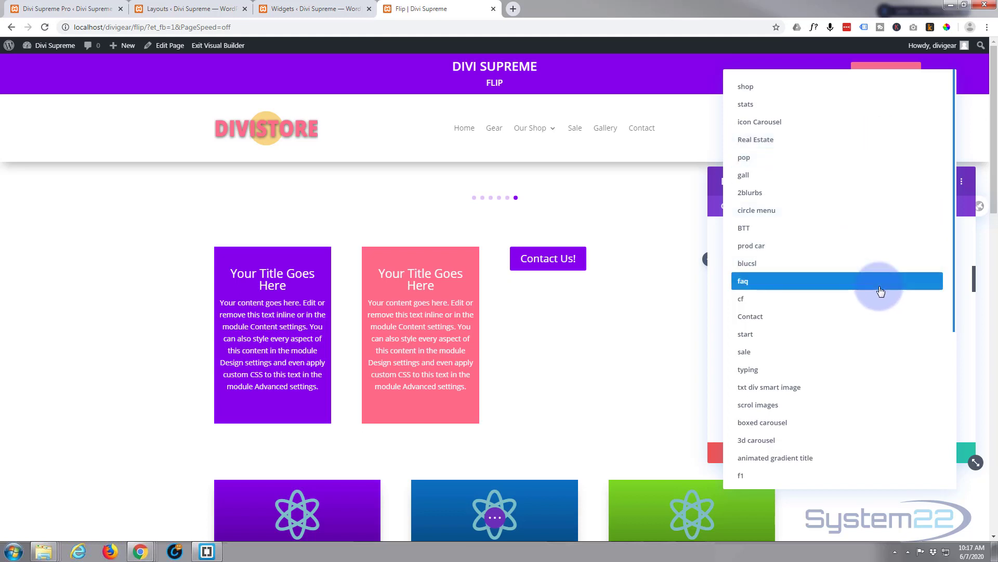
scroll(857, 415, down, 4)
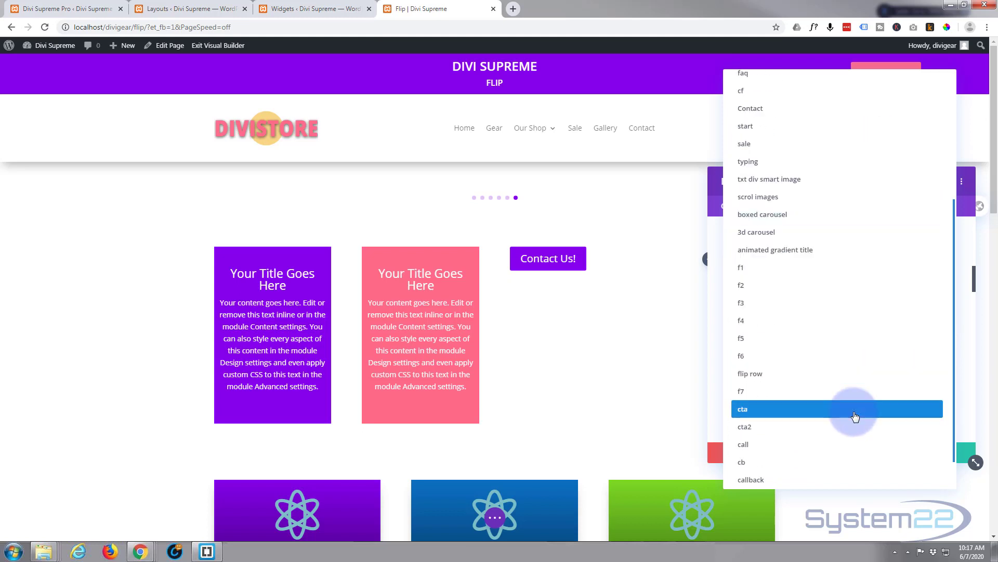
scroll(856, 416, down, 1)
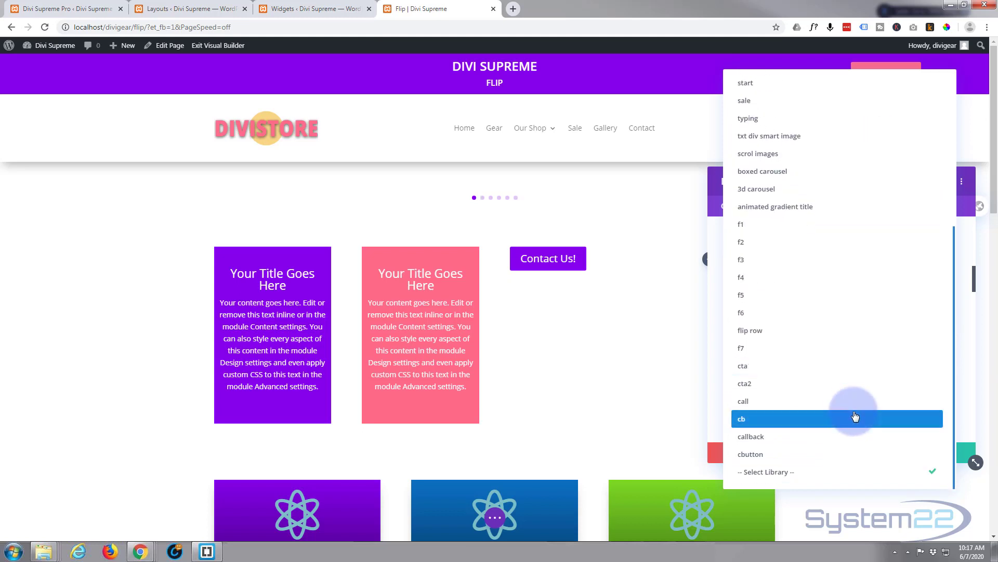
scroll(856, 416, up, 5)
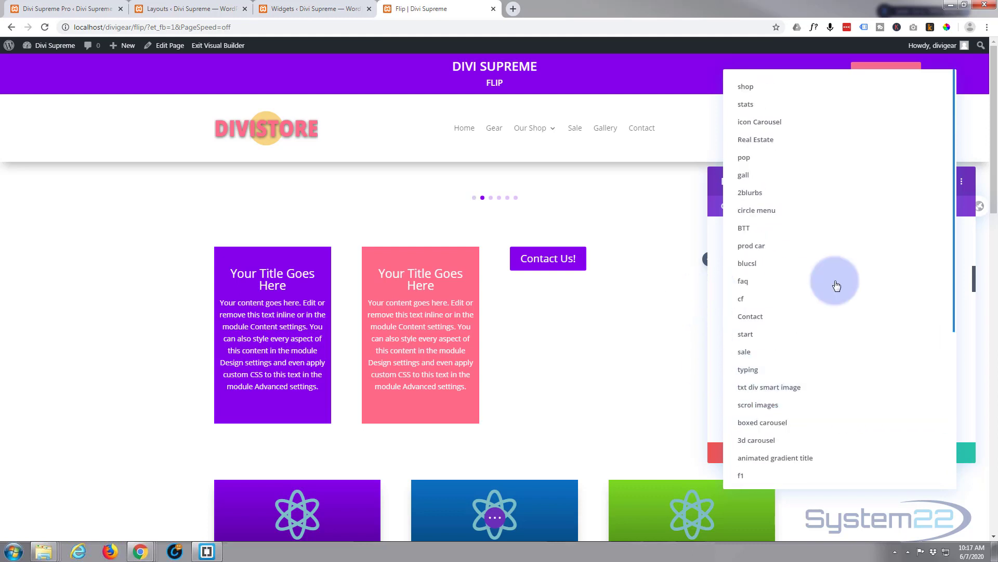
click(664, 317)
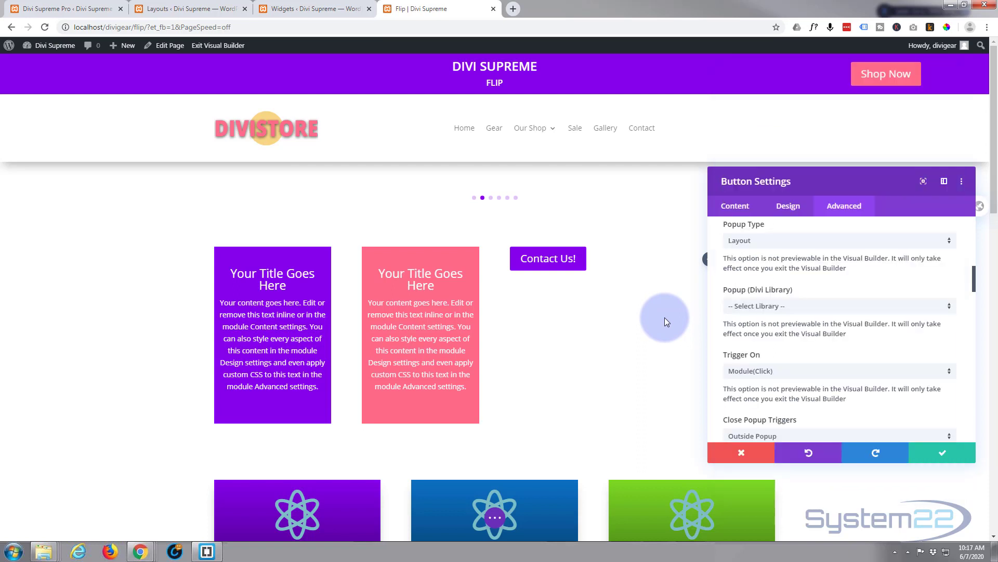
Step: Save the button settings and the page, then reload the page
click(942, 457)
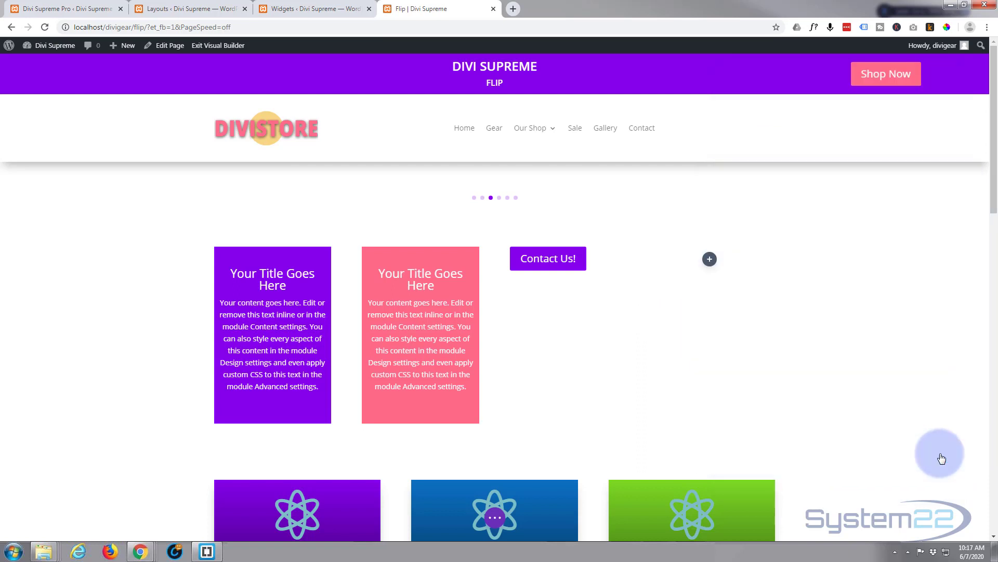
click(495, 518)
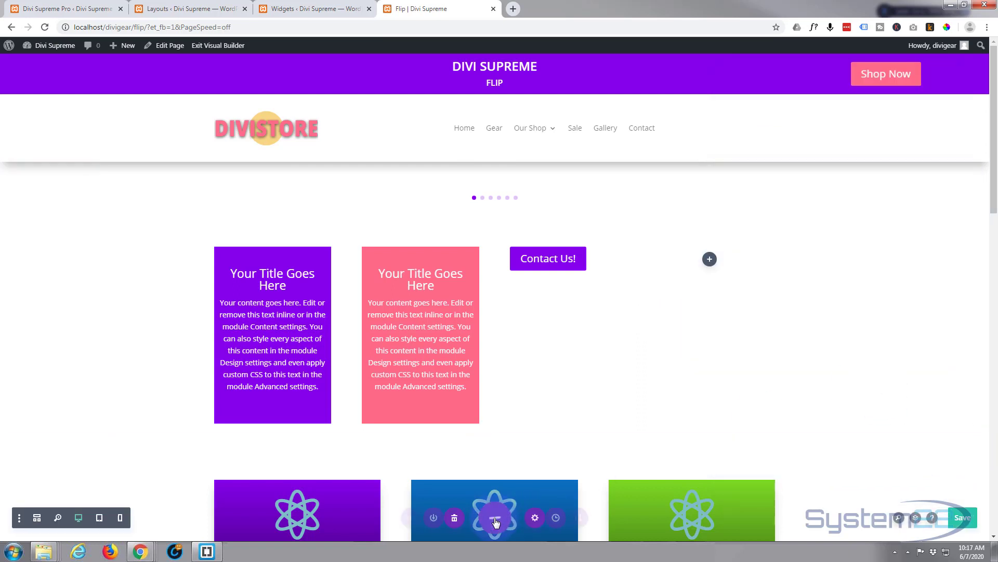
click(960, 518)
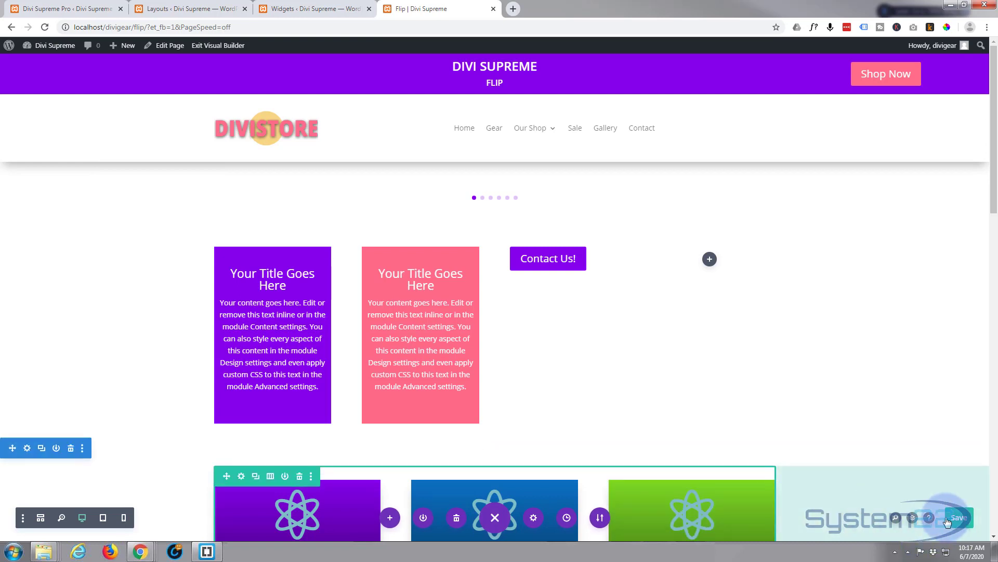
click(45, 27)
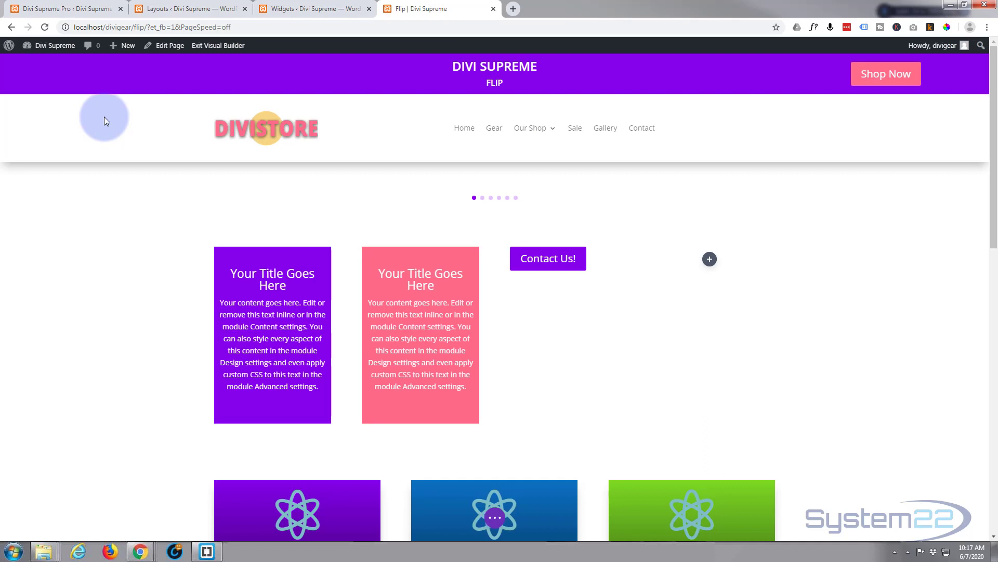
Step: Reopen the button's settings and pick Wform as the popup's Divi Library layout
mouse_move(540, 257)
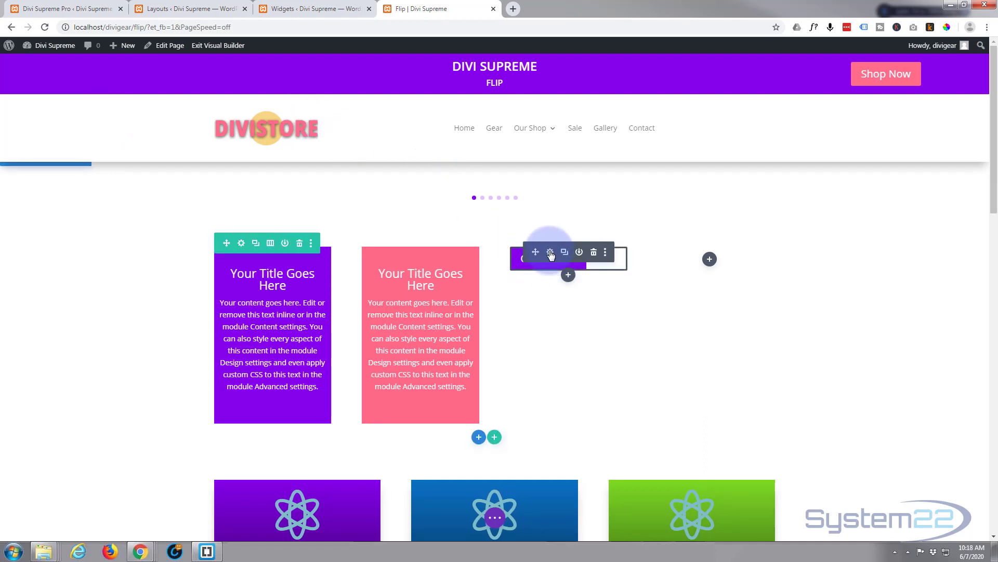
click(551, 253)
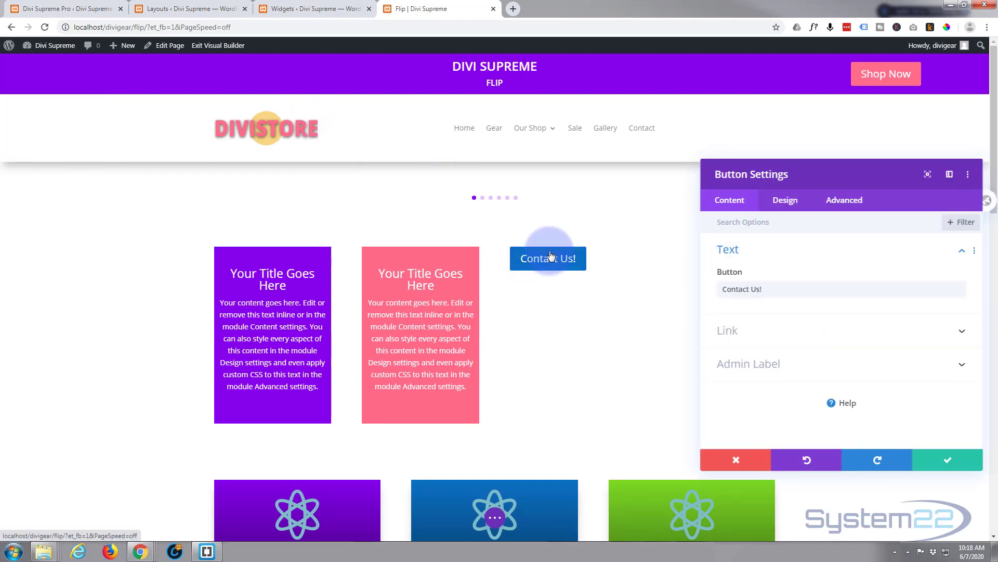
click(853, 208)
scroll(876, 294, down, 2)
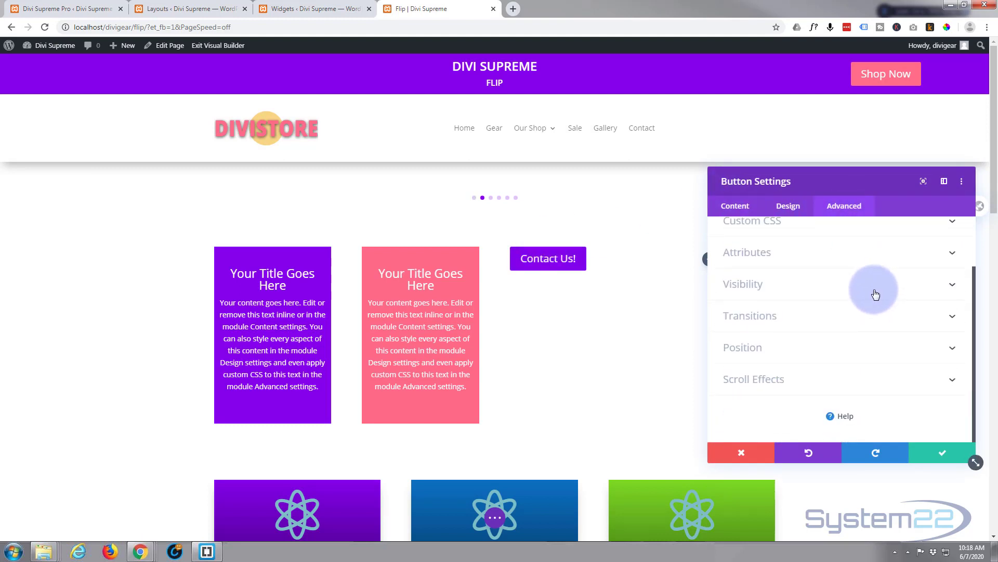
click(829, 288)
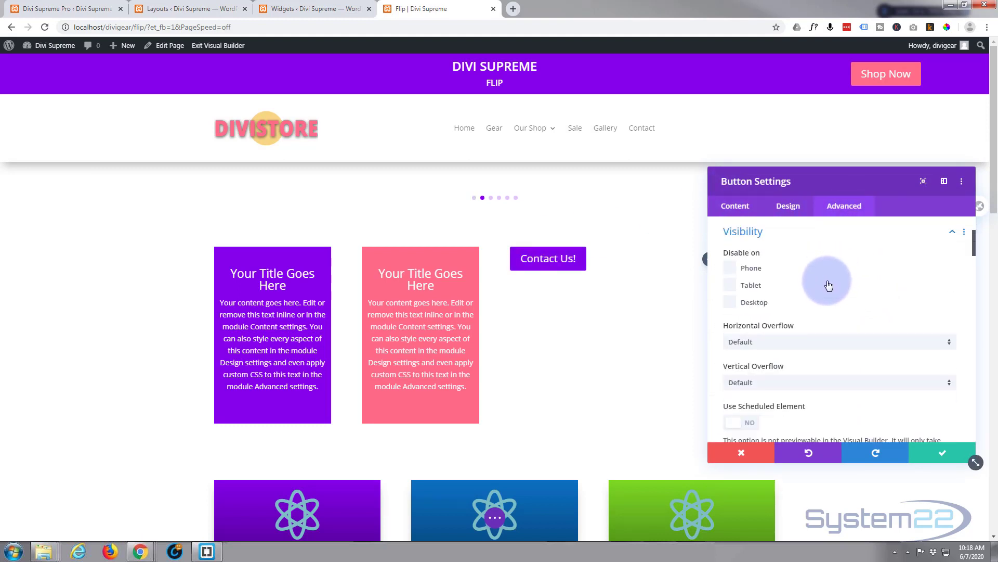
scroll(831, 278, down, 5)
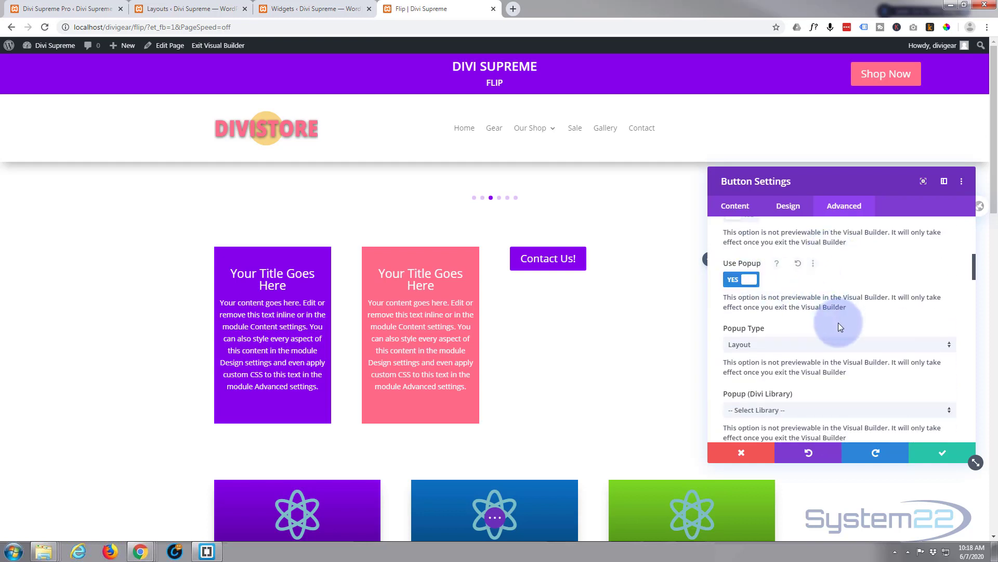
scroll(835, 333, down, 2)
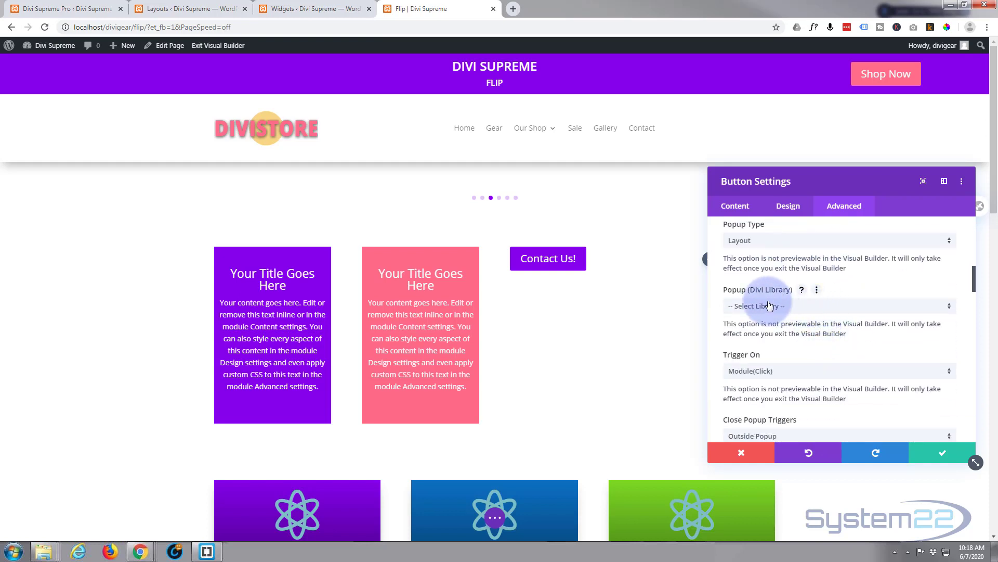
click(849, 311)
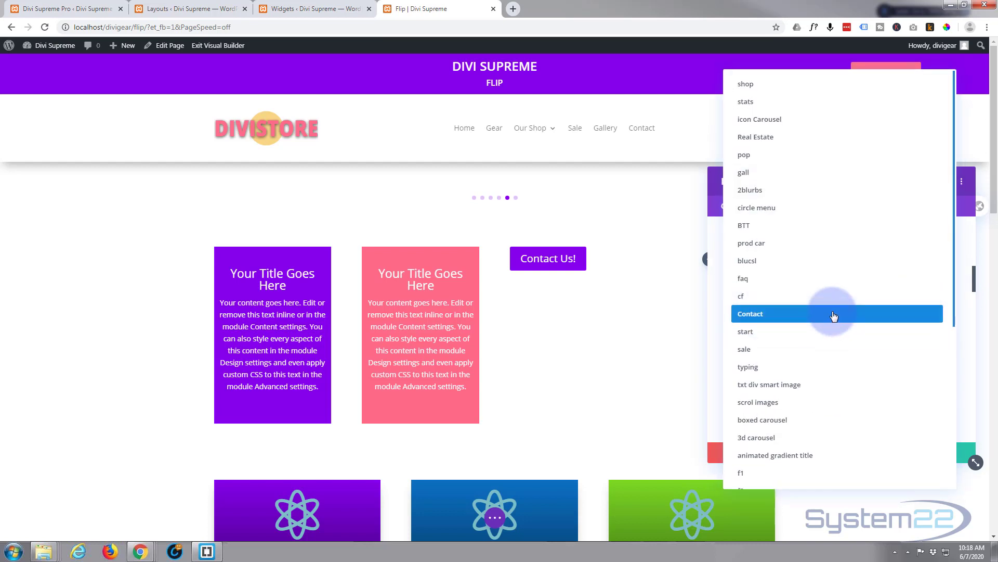
scroll(834, 316, down, 5)
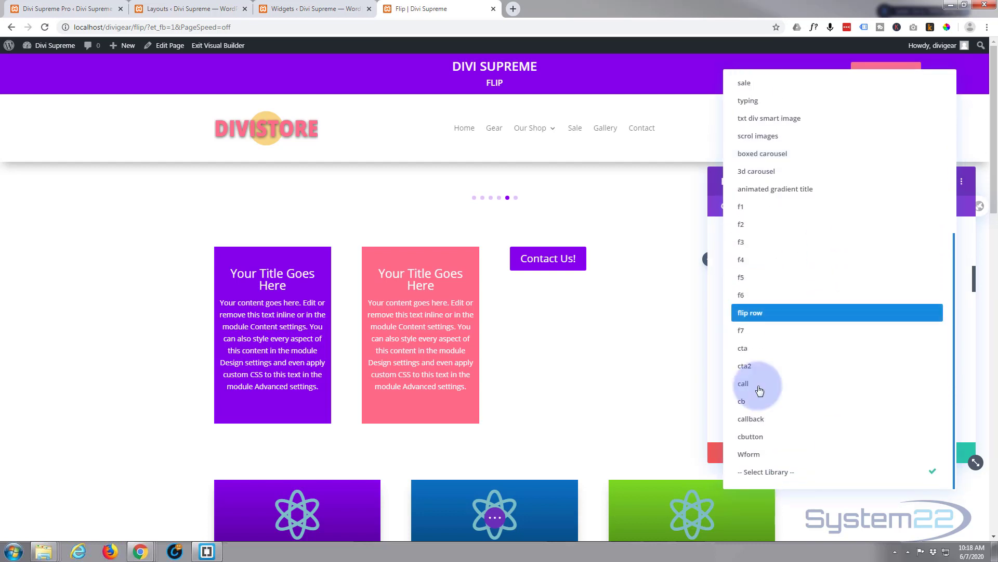
click(749, 455)
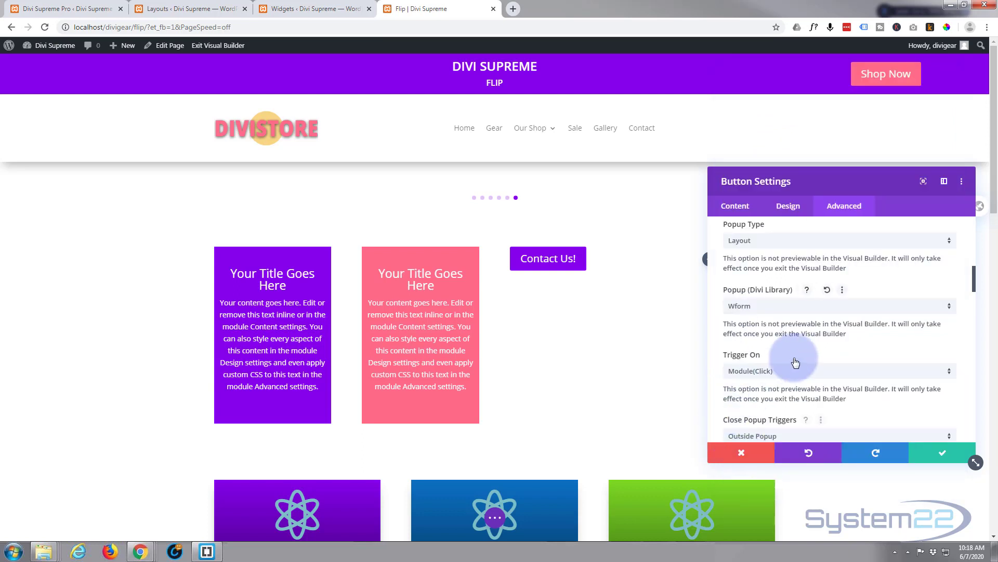
Step: Review the popup's Trigger On, Close Popup Triggers and entrance animation options
scroll(787, 347, down, 1)
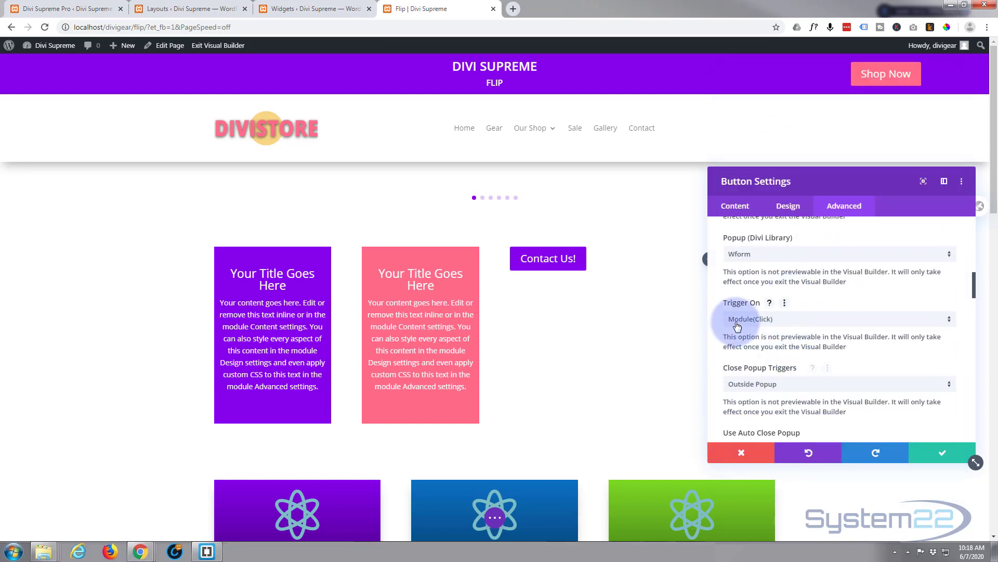
click(876, 319)
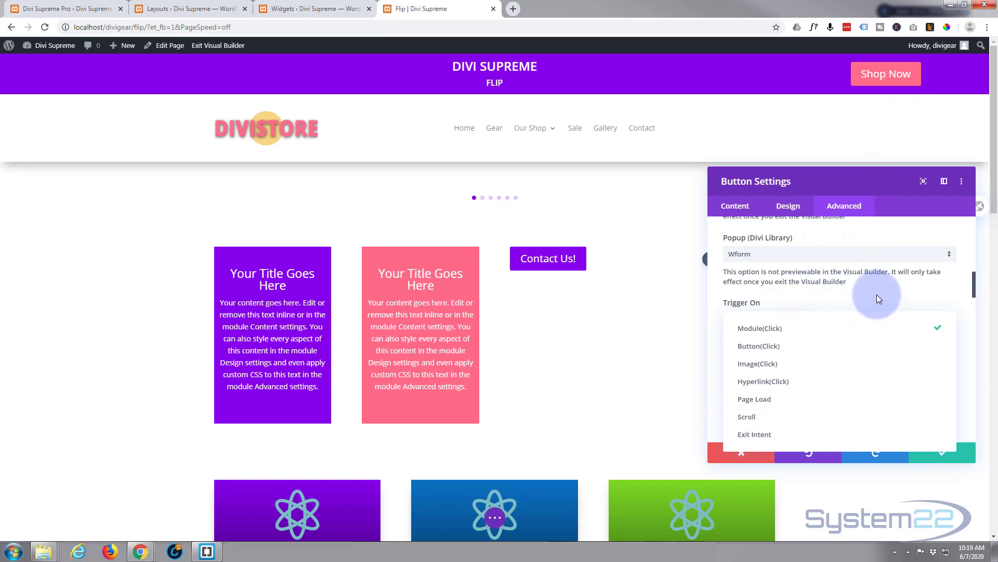
click(823, 299)
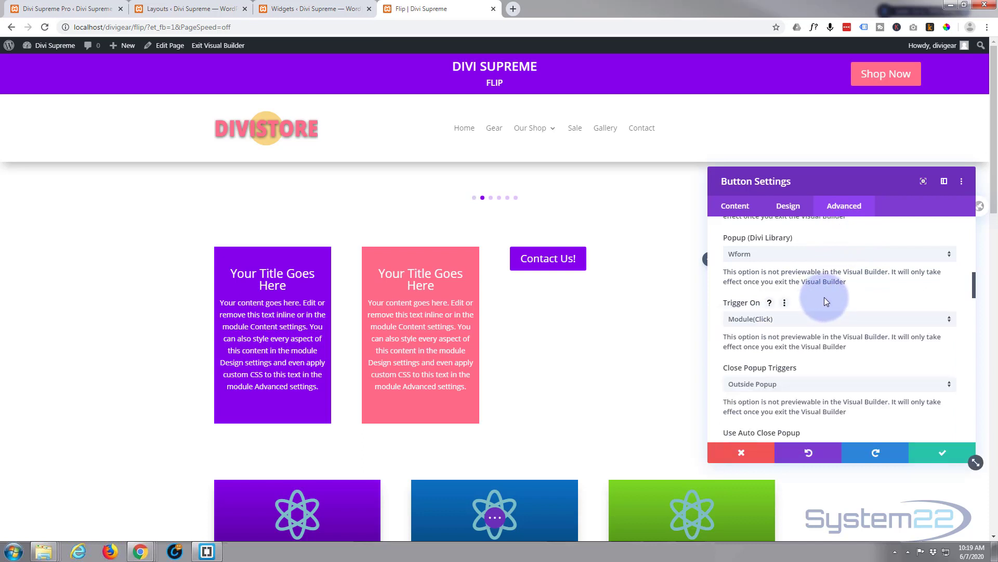
scroll(825, 296, down, 1)
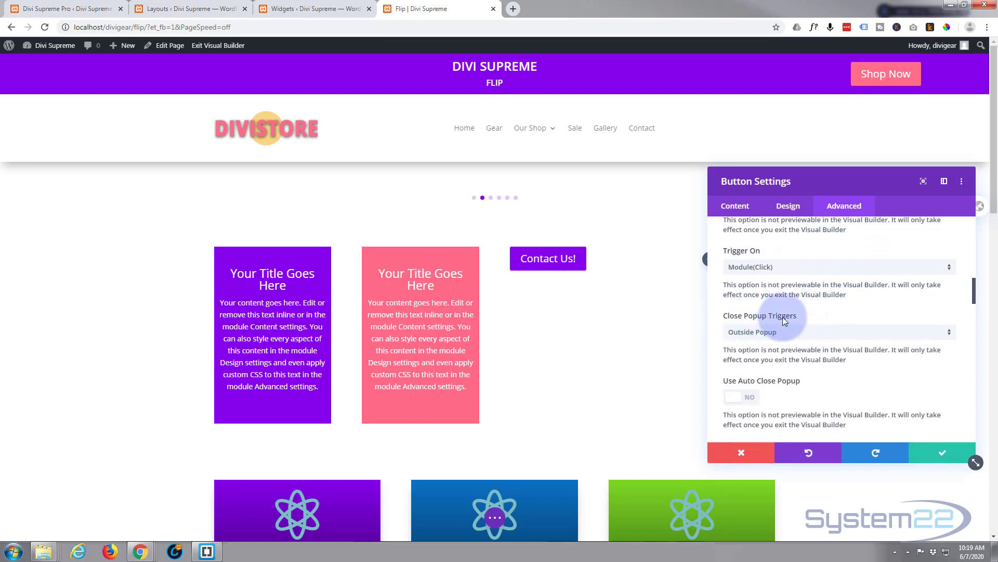
scroll(843, 306, down, 2)
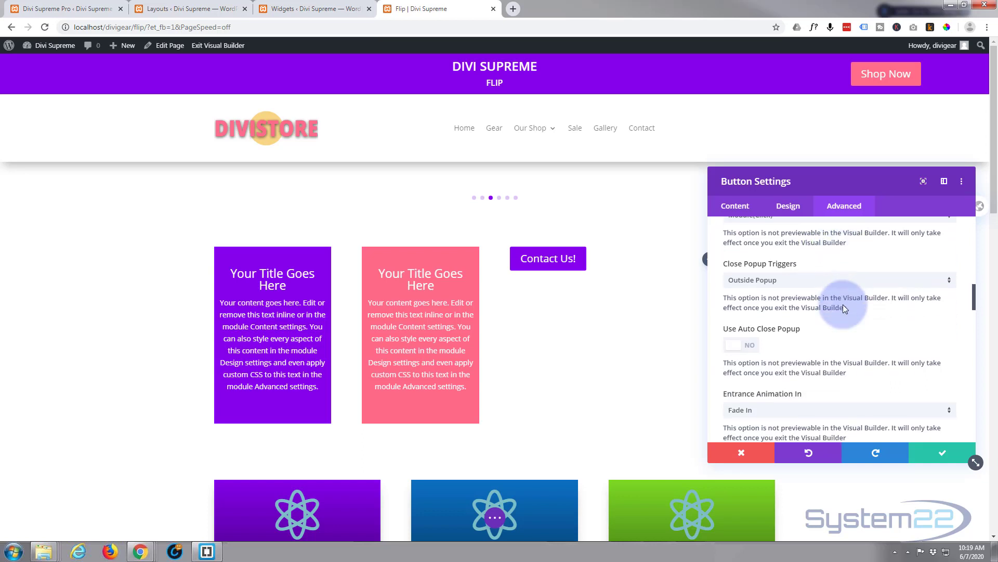
Step: Review the entrance animation choices and the popup position, max width, overlay and close button options
scroll(842, 304, down, 1)
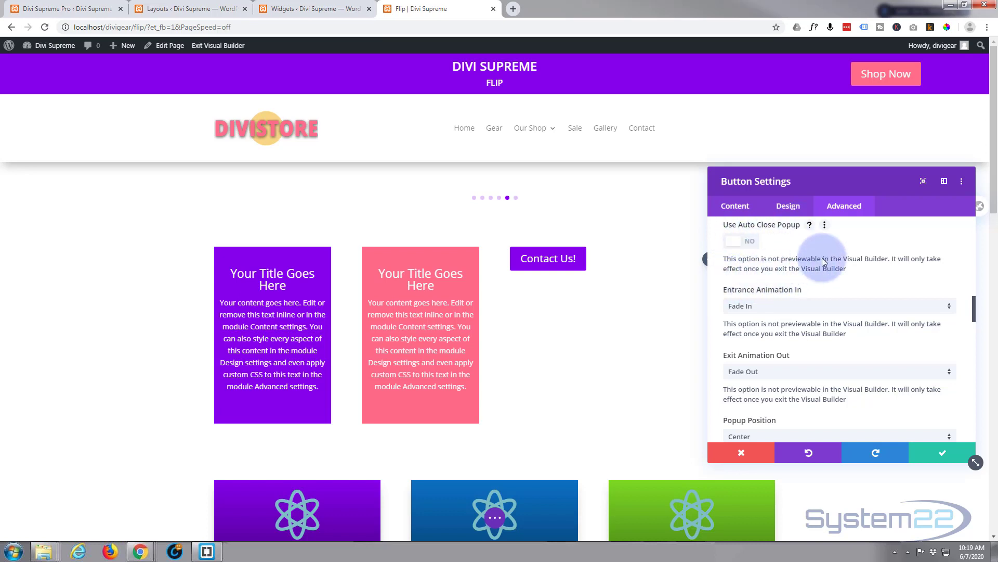
click(810, 307)
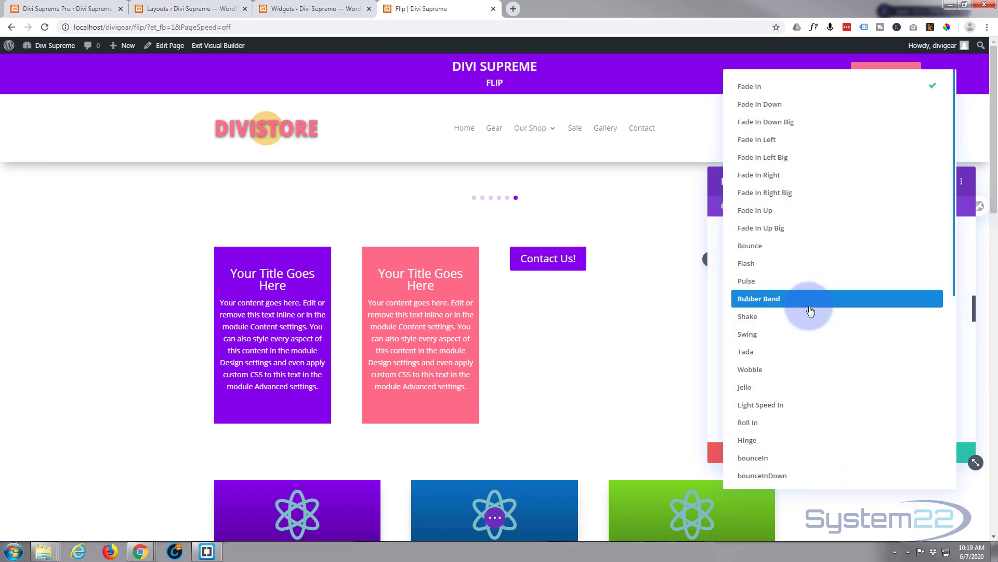
click(713, 299)
scroll(825, 312, down, 1)
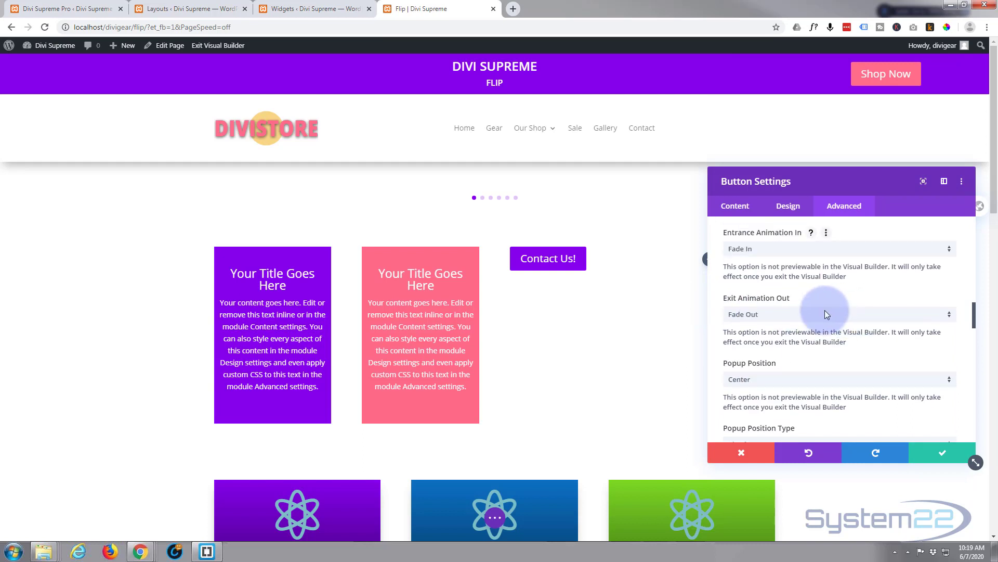
scroll(826, 314, down, 1)
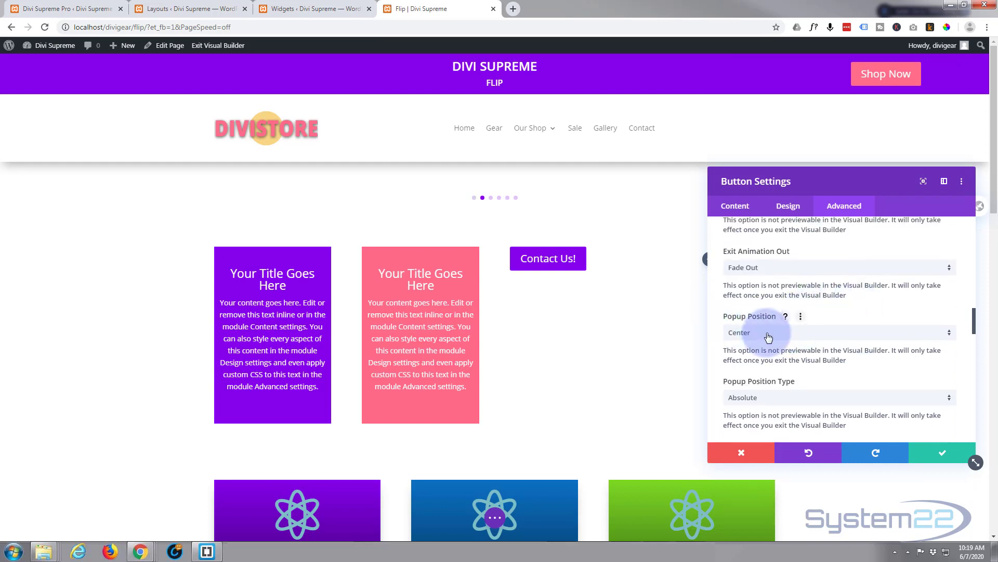
scroll(769, 337, down, 1)
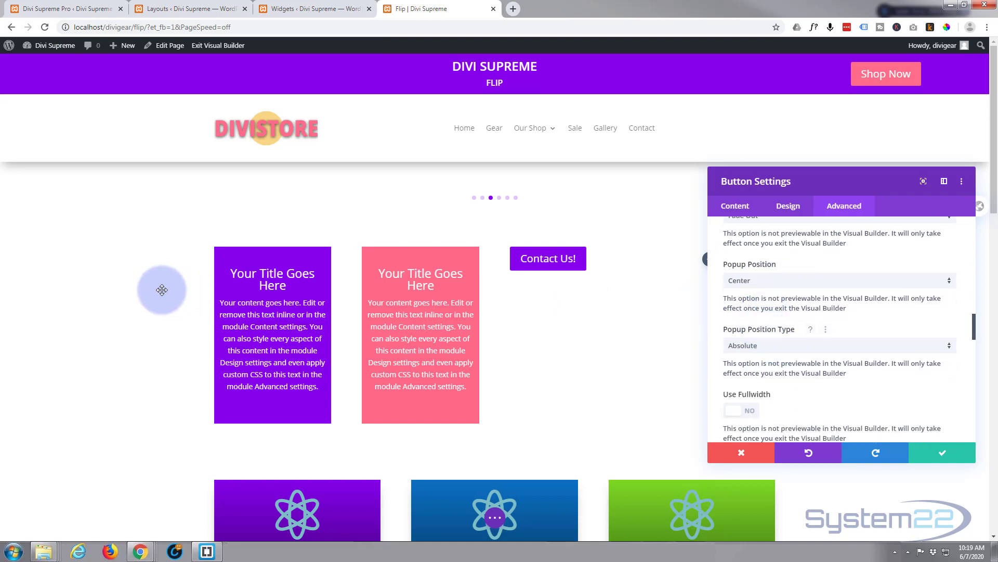
scroll(141, 278, down, 3)
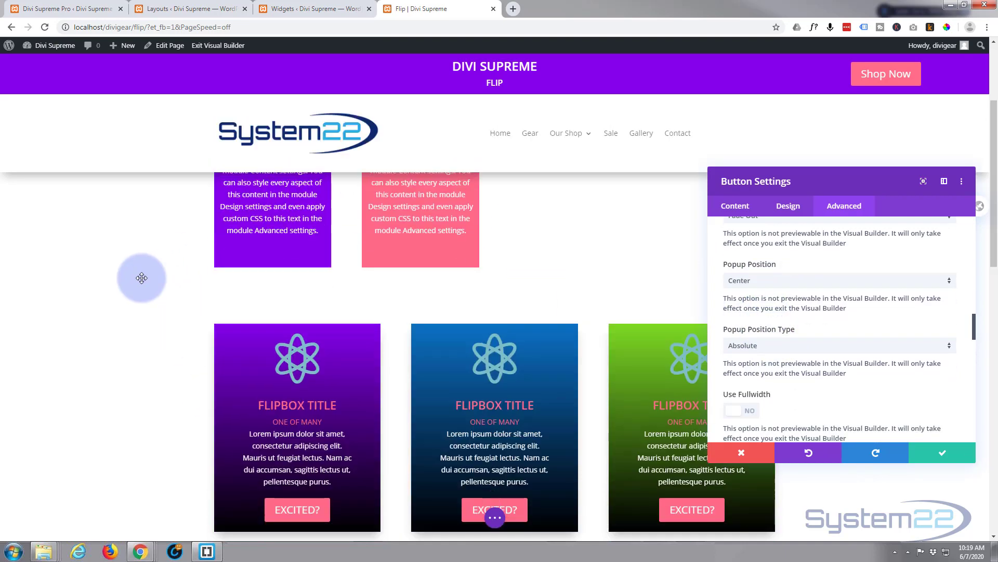
scroll(142, 277, up, 3)
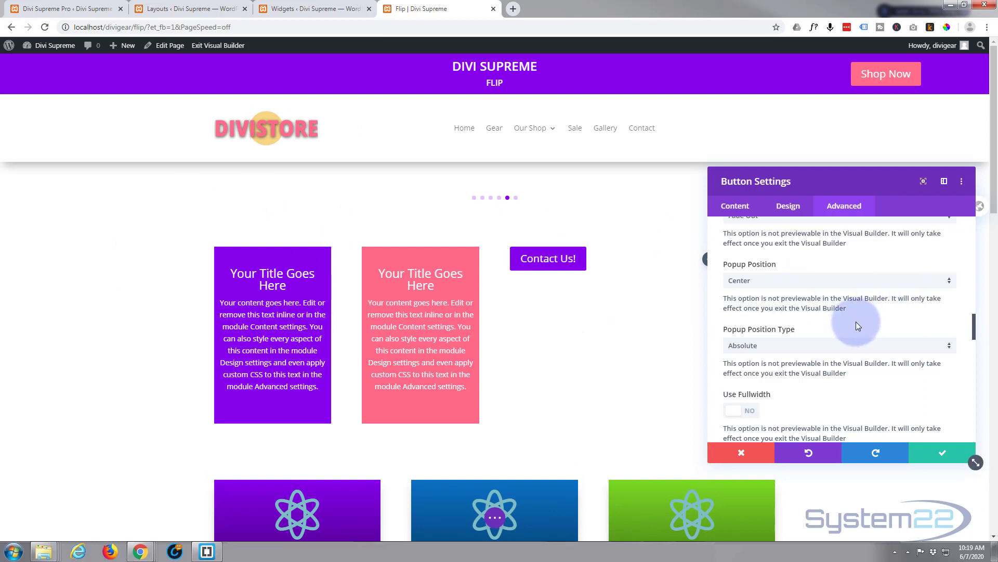
scroll(857, 320, down, 2)
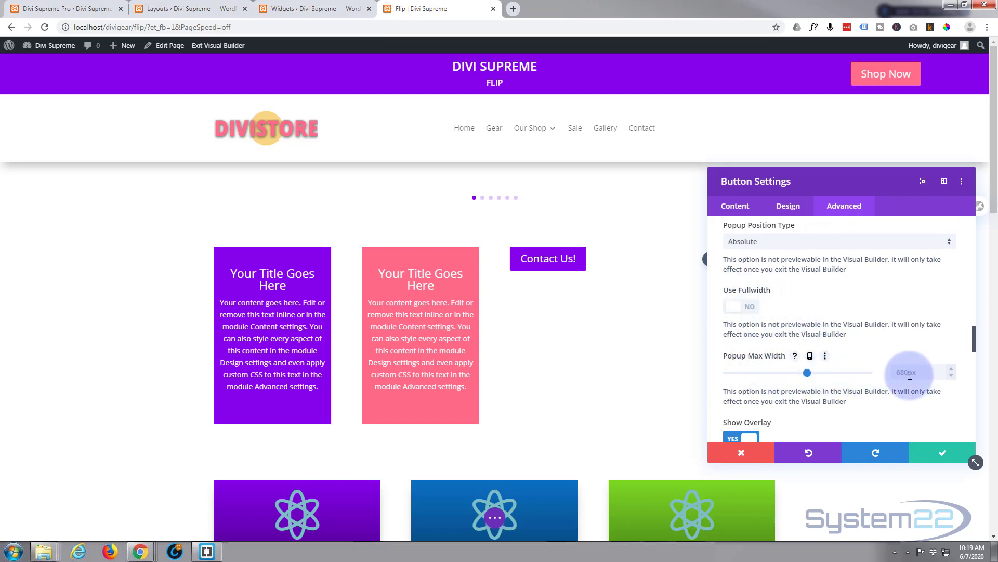
scroll(812, 370, down, 2)
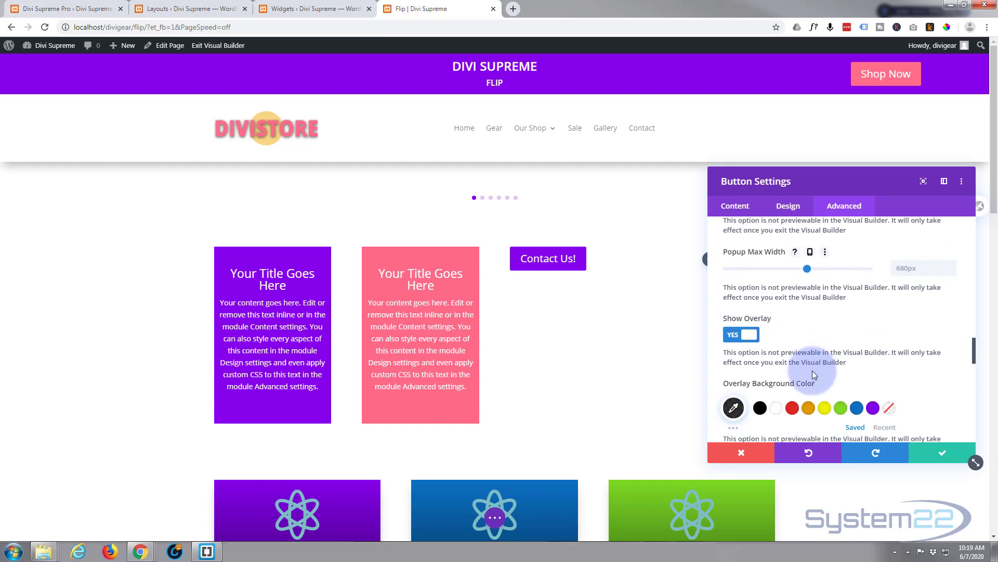
scroll(816, 366, down, 1)
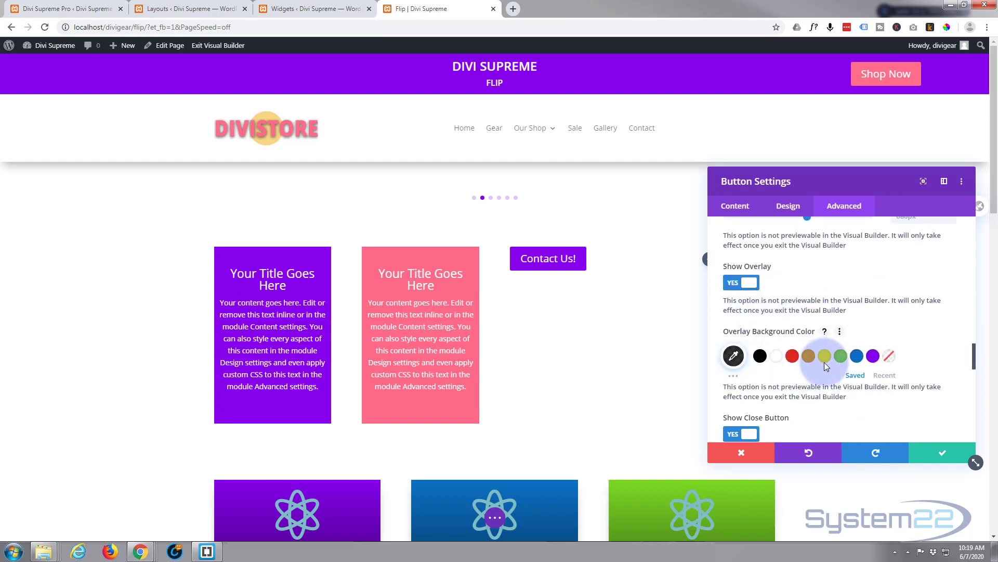
scroll(824, 362, down, 1)
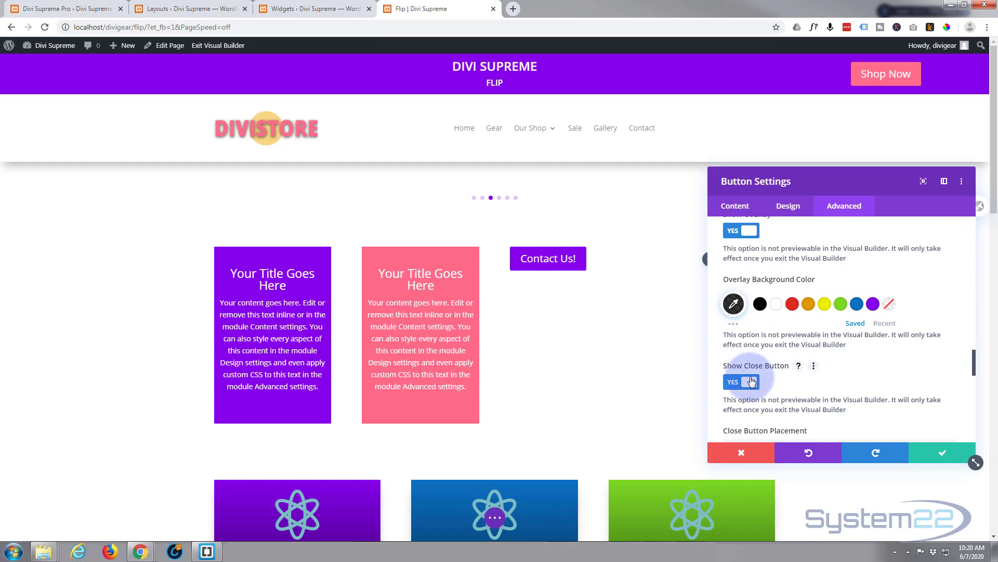
scroll(829, 359, down, 1)
scroll(827, 360, down, 2)
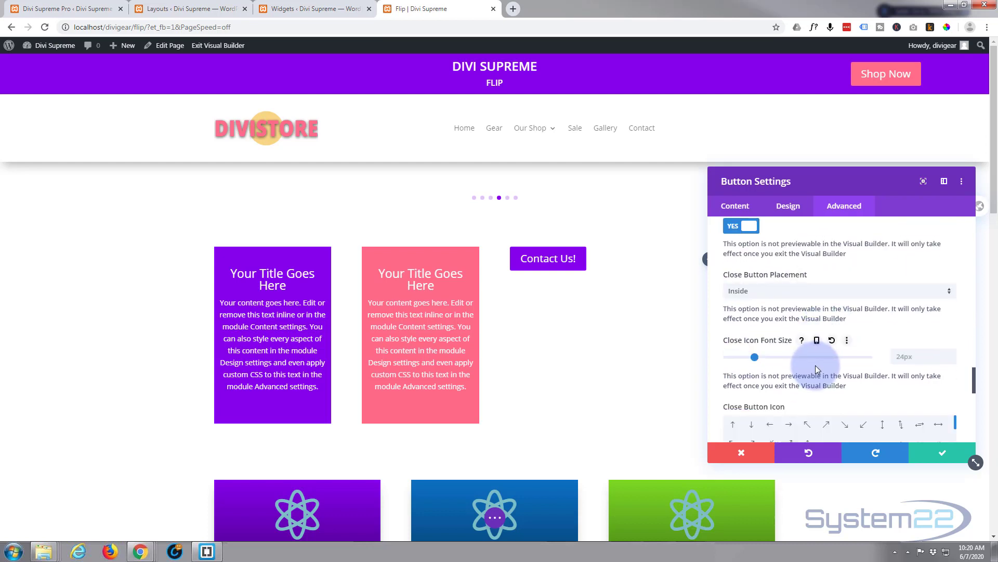
scroll(818, 370, down, 2)
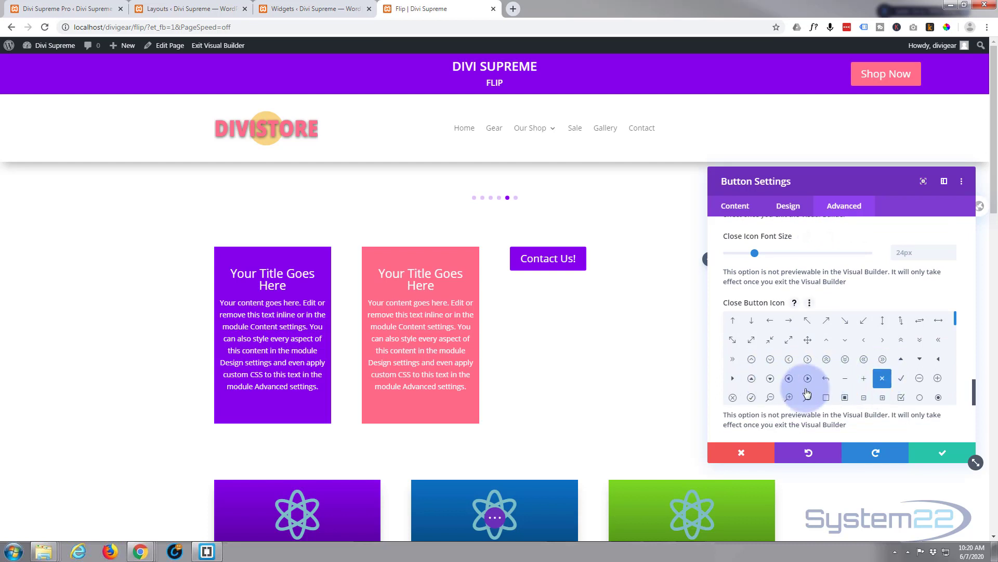
scroll(807, 390, down, 3)
scroll(858, 406, down, 2)
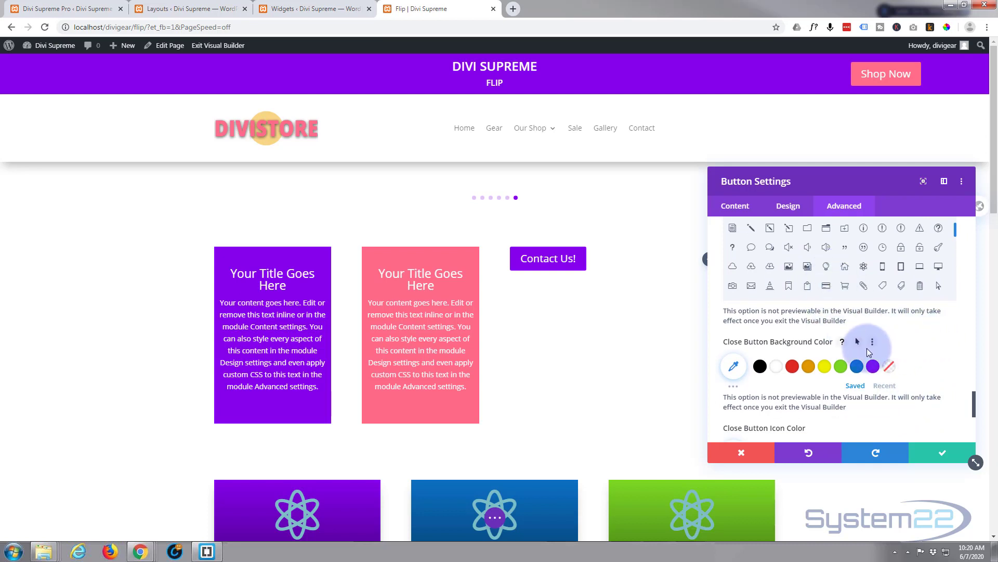
scroll(926, 355, down, 7)
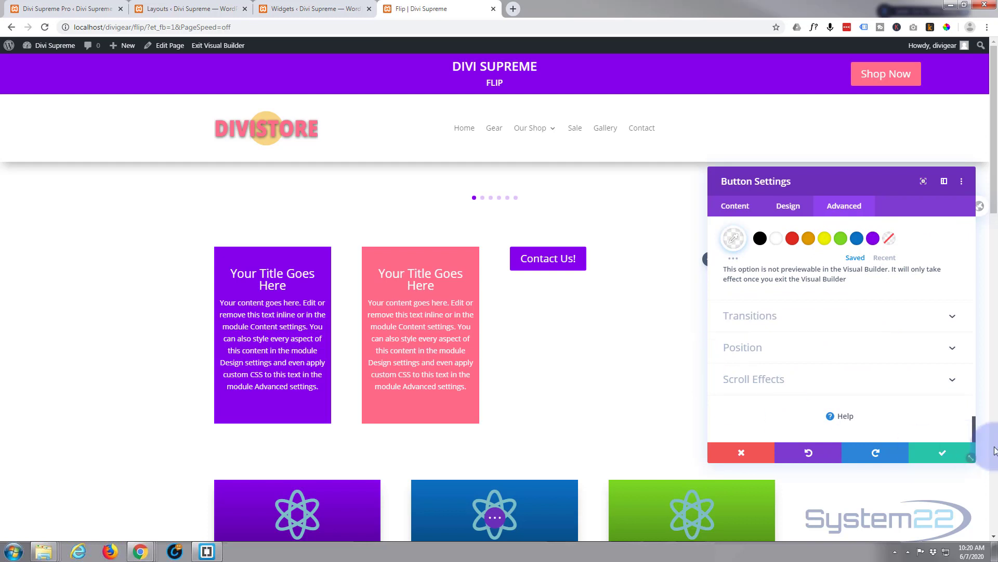
Step: Save the button settings and add the button module to the Divi Library as cbutton
click(942, 453)
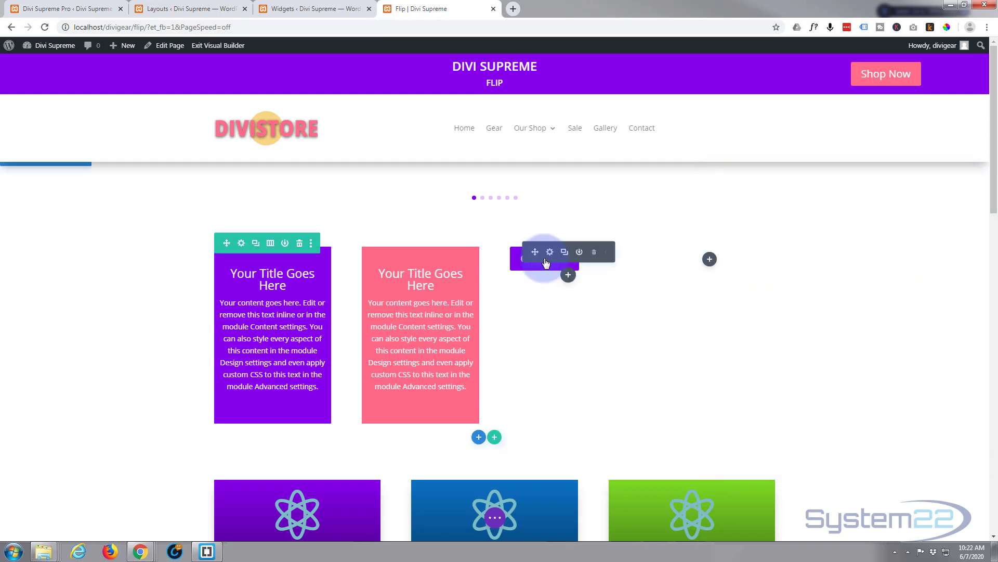
click(579, 252)
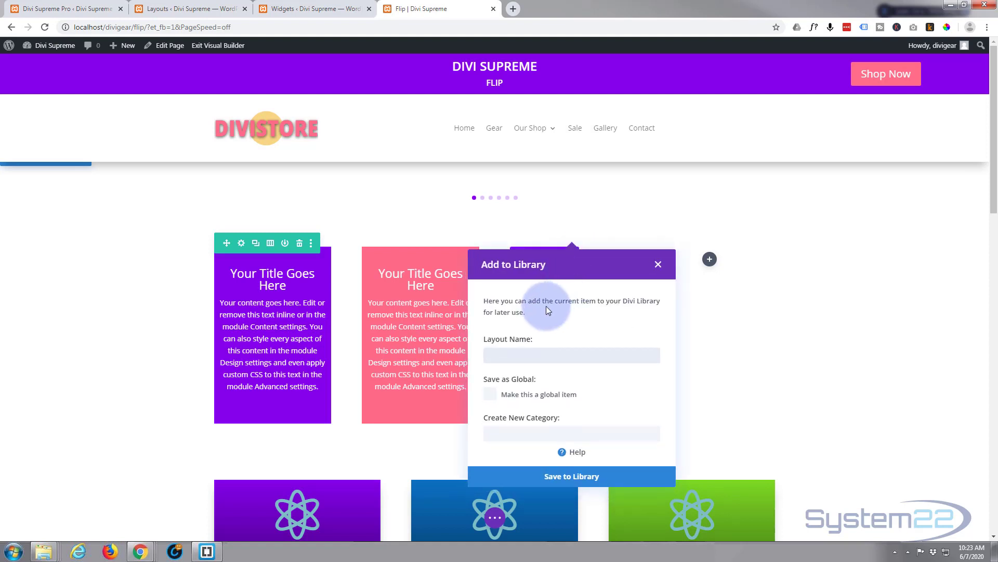
click(509, 355)
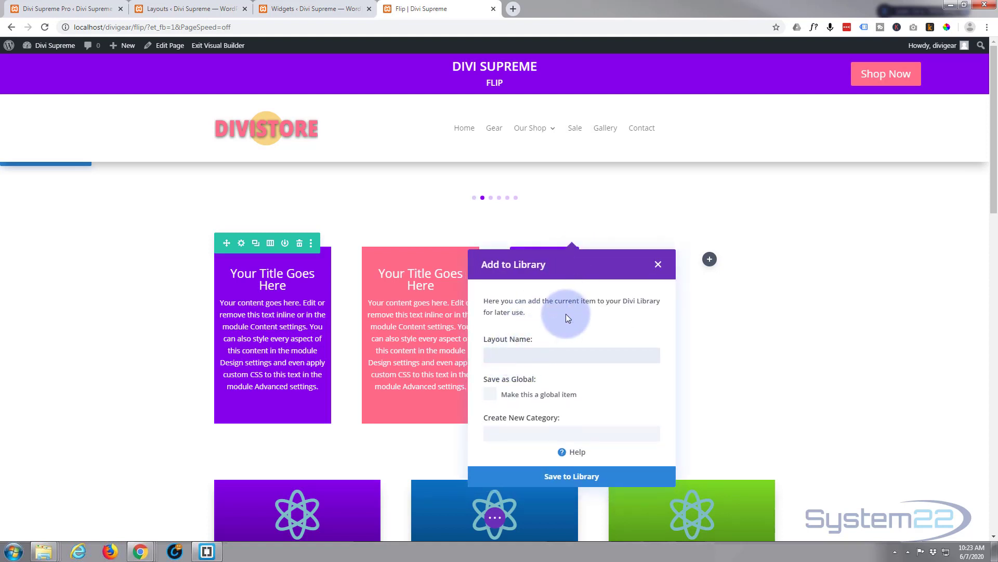
text(cbutton)
click(587, 481)
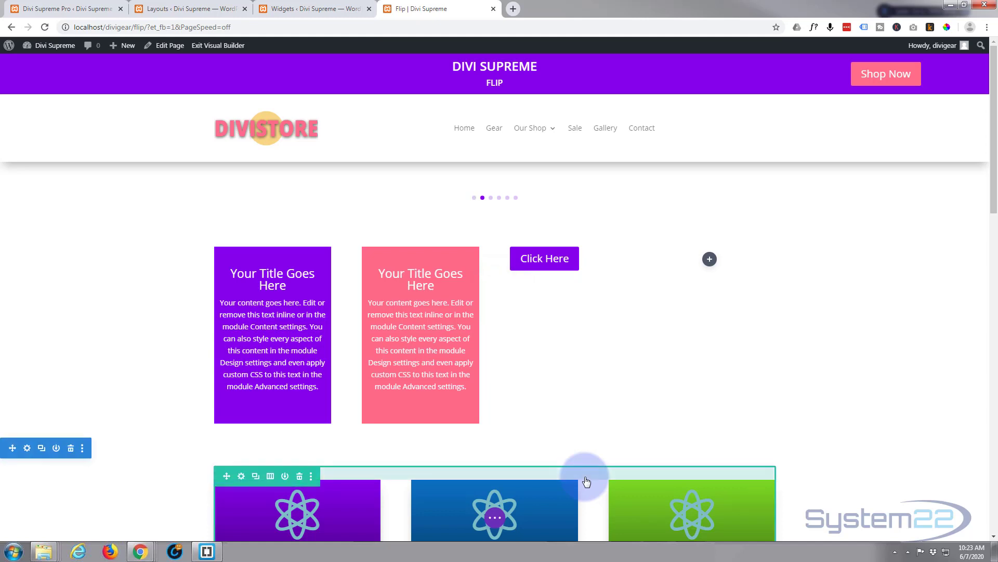
Step: Remove the button module from the page, then save the page and leave the Visual Builder
mouse_move(572, 262)
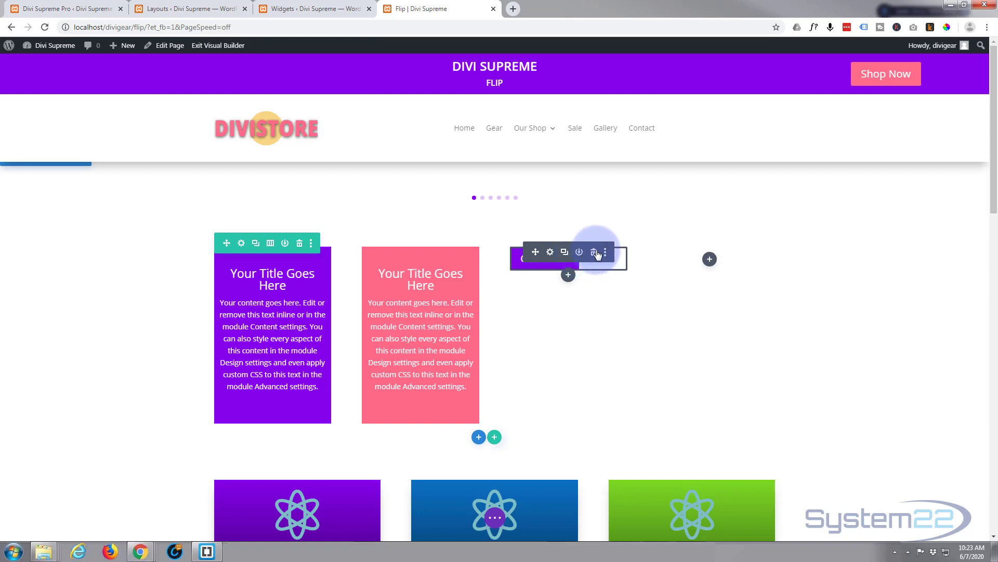
click(594, 252)
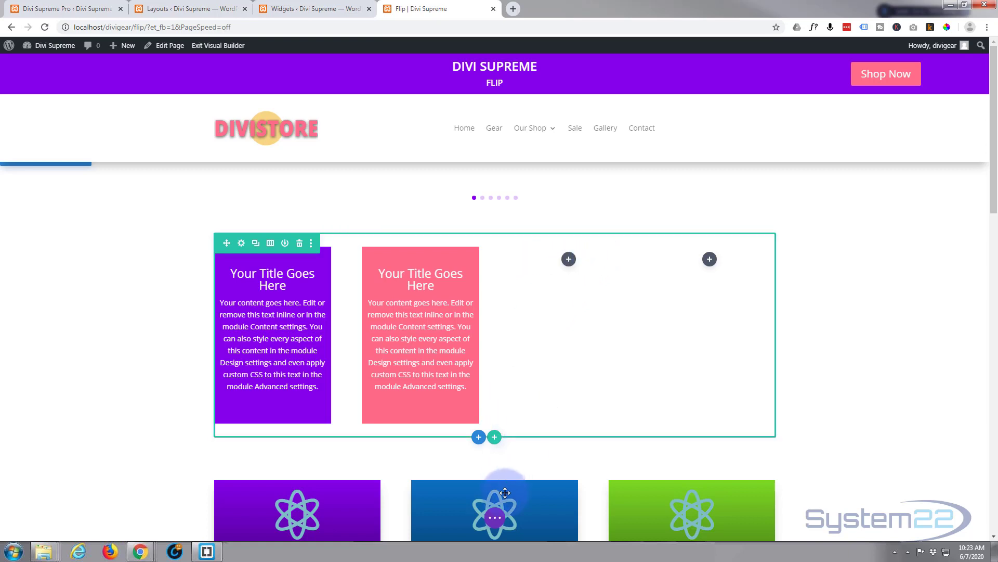
click(495, 519)
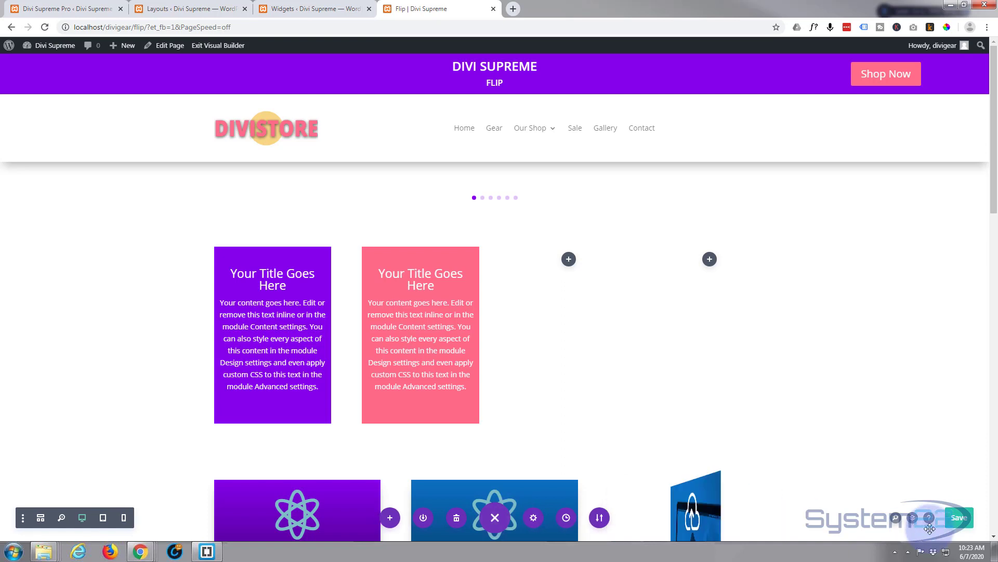
click(963, 518)
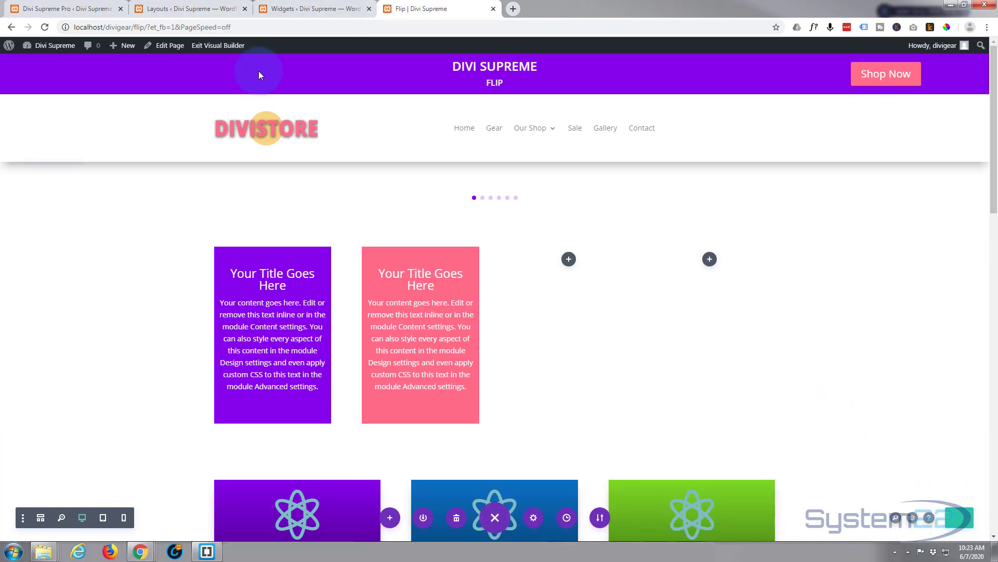
click(223, 47)
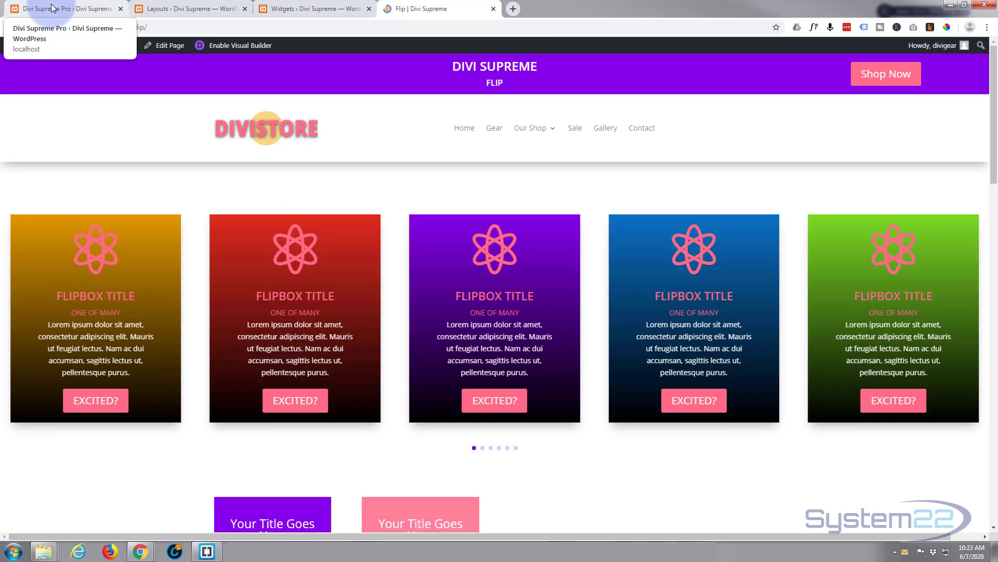
Step: Copy the shortcode of the cbutton layout from the Divi Library layouts list
click(52, 8)
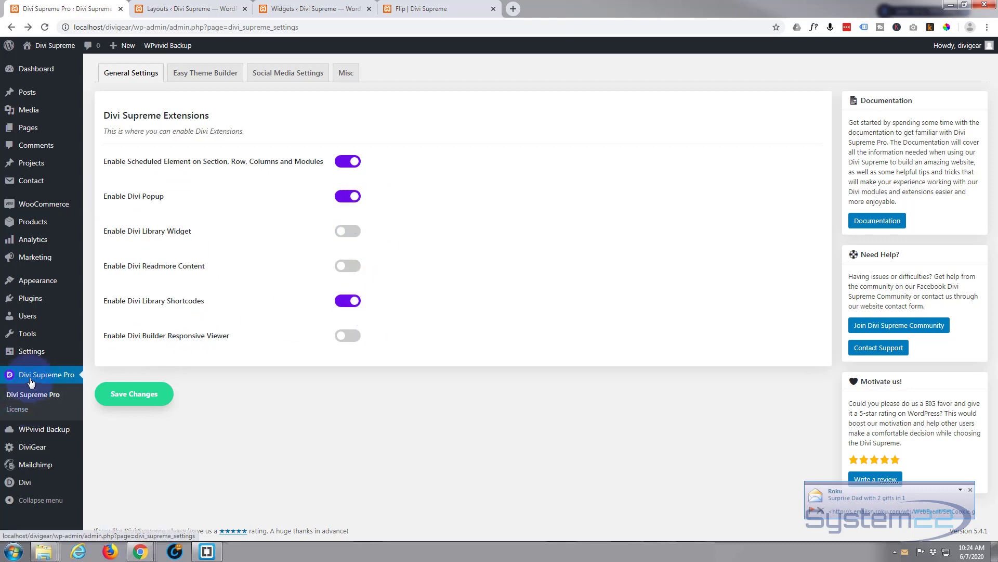
mouse_move(23, 482)
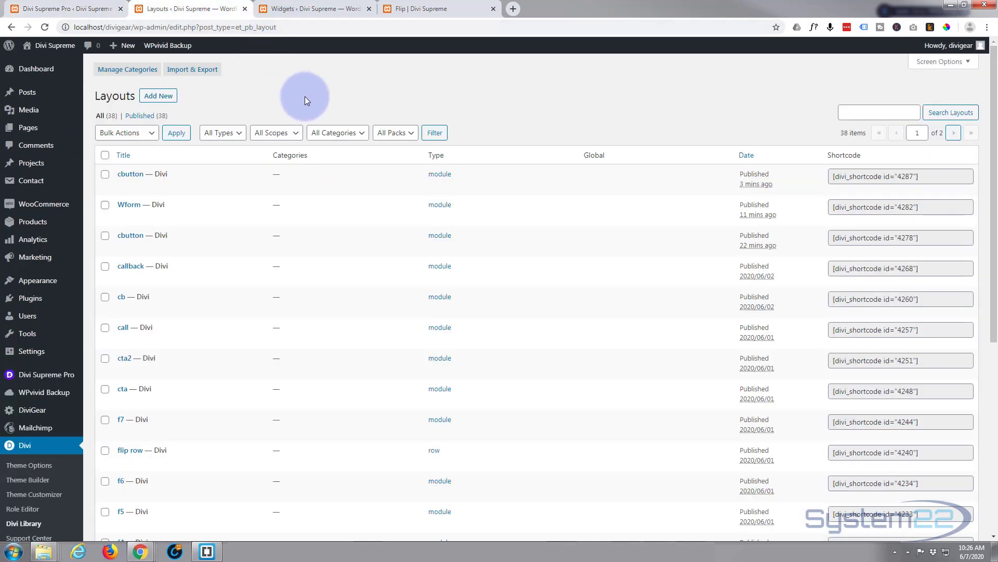
mouse_move(121, 181)
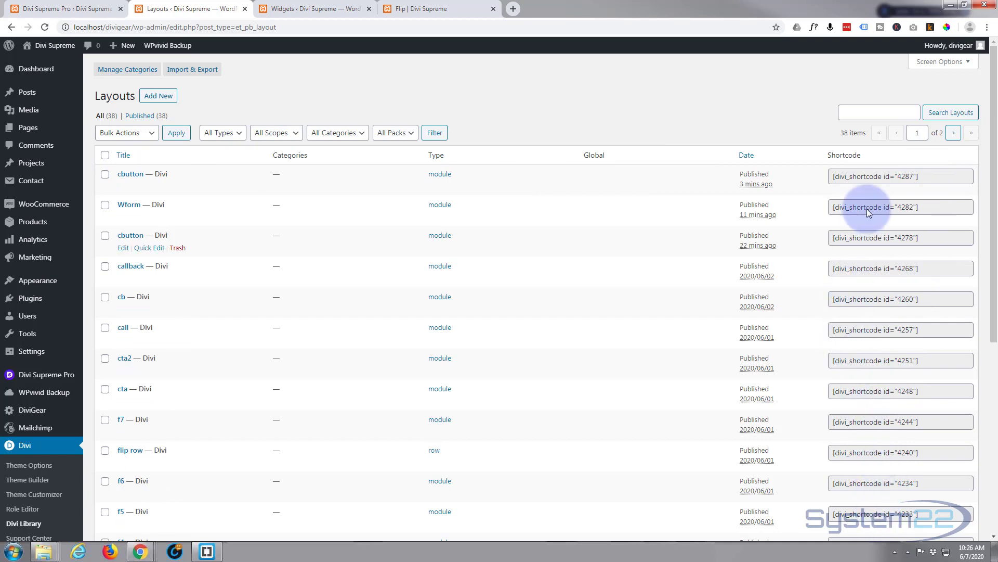
click(877, 177)
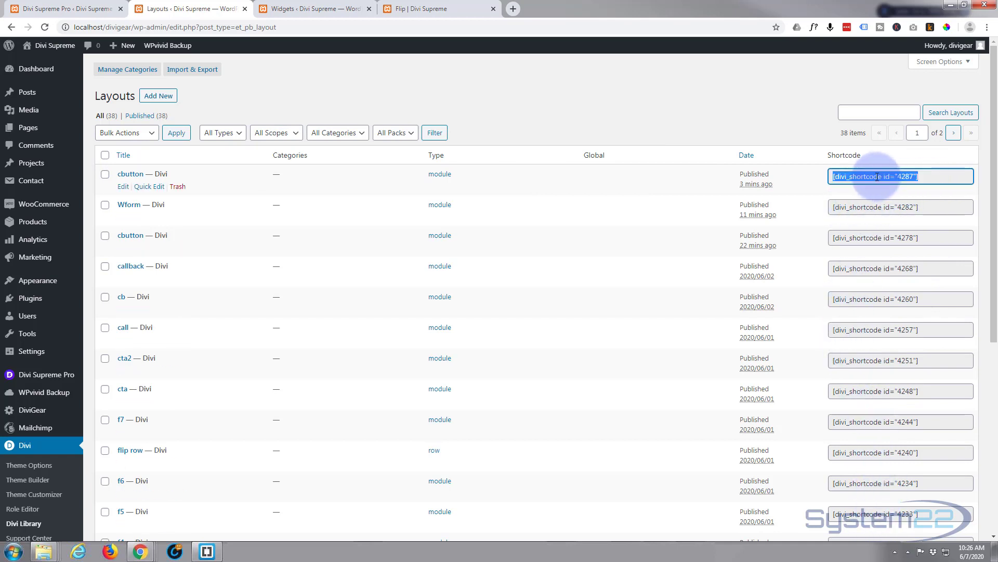
right_click(878, 177)
click(843, 188)
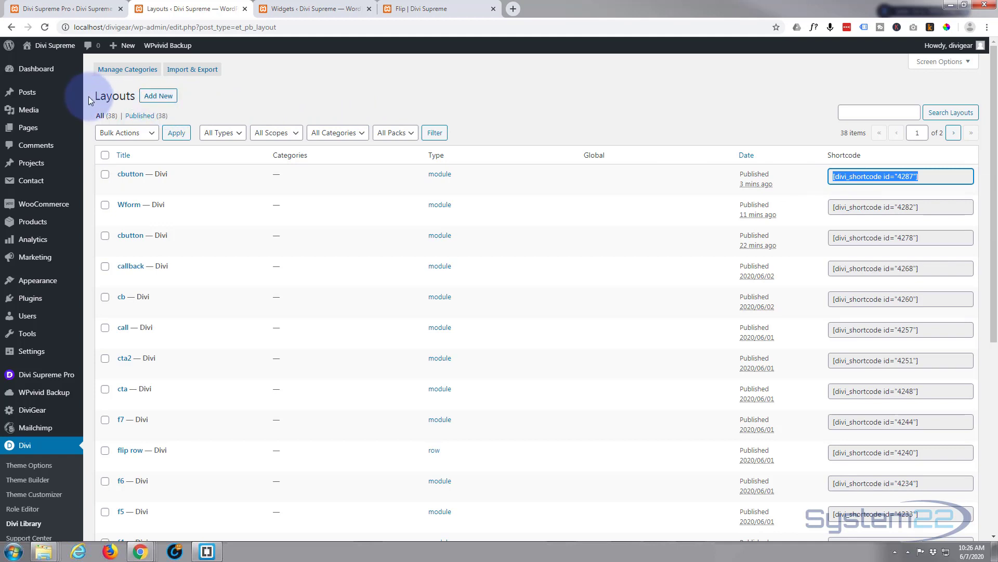
Step: Add a Text widget titled Support to Footer Area #3 and paste the cbutton shortcode [divi_shortcode id="4287"] into it
mouse_move(55, 90)
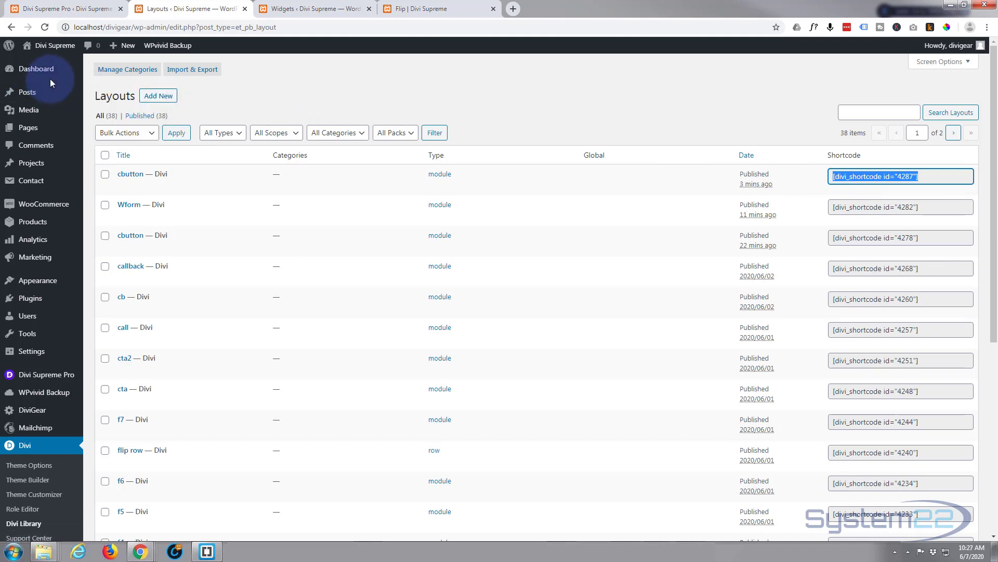
mouse_move(38, 284)
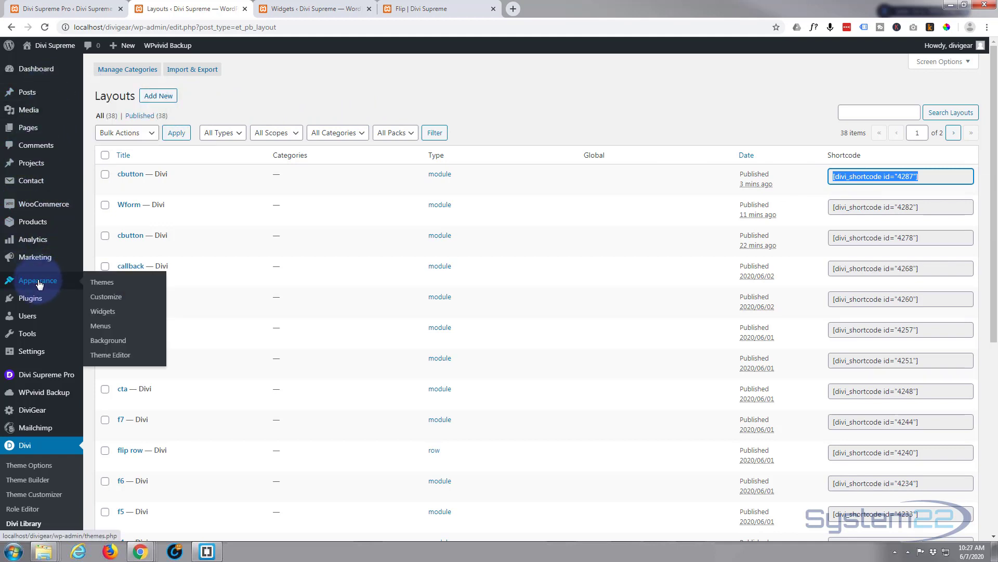
click(330, 9)
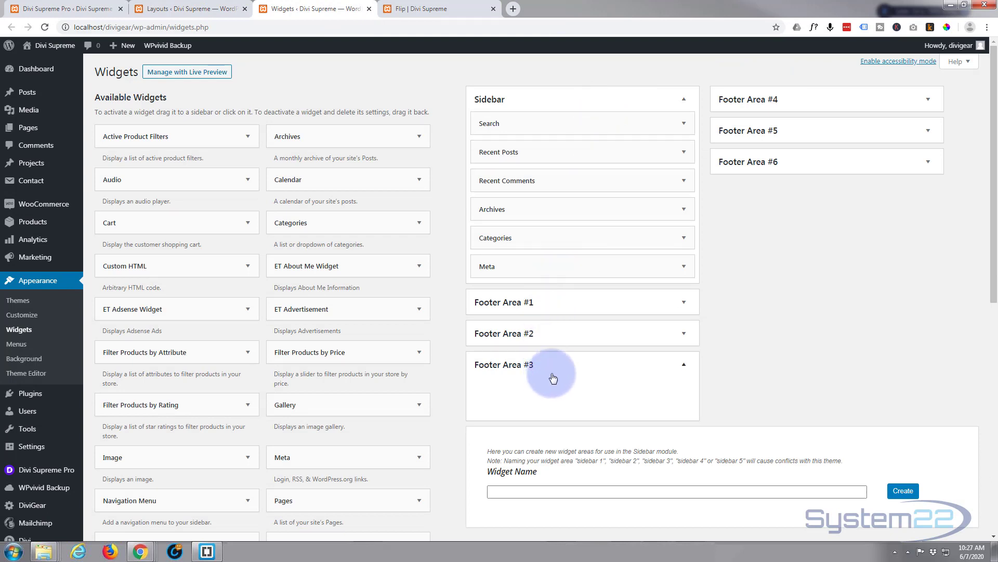
scroll(552, 375, down, 1)
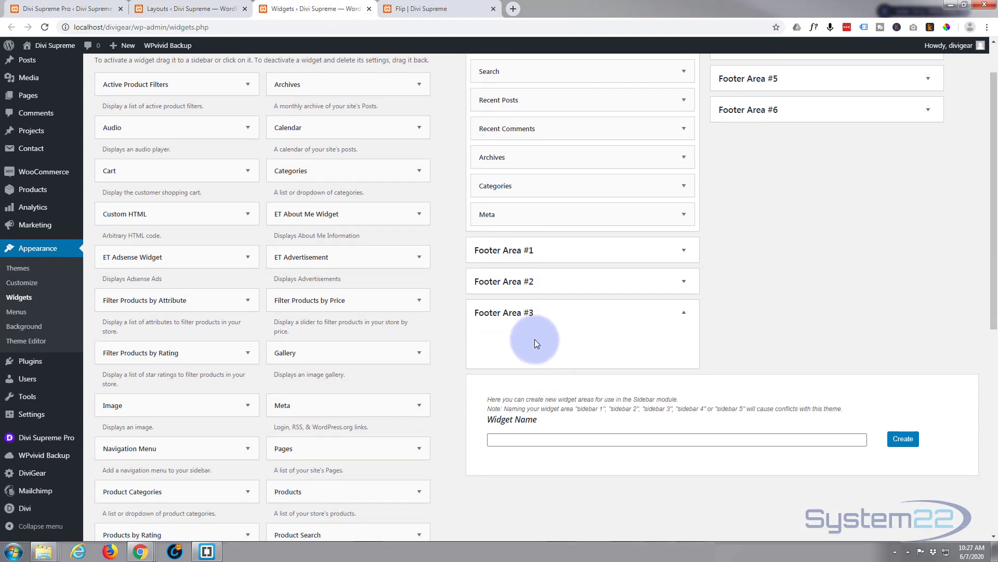
scroll(451, 298, down, 4)
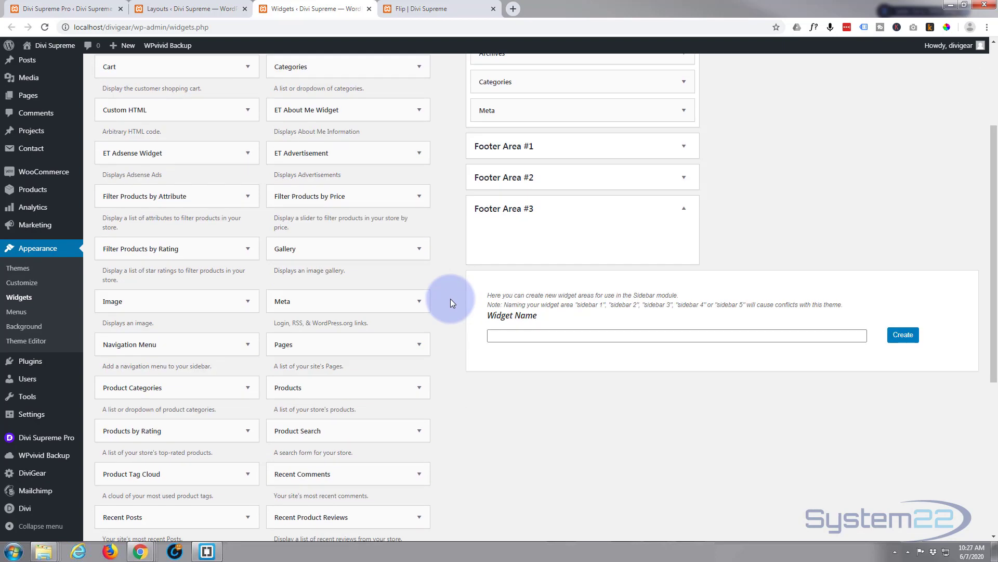
scroll(450, 298, down, 3)
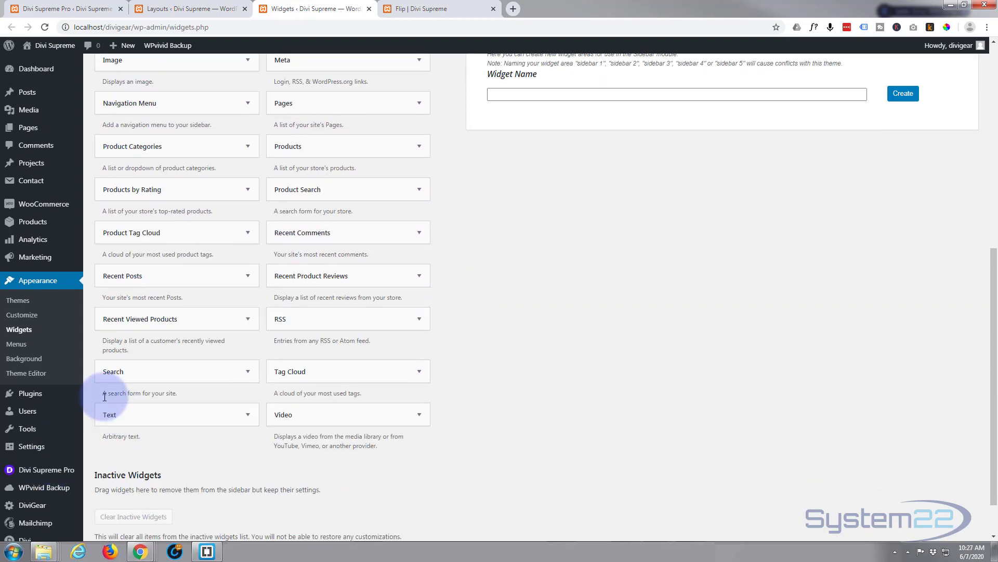
drag(151, 415, 588, 147)
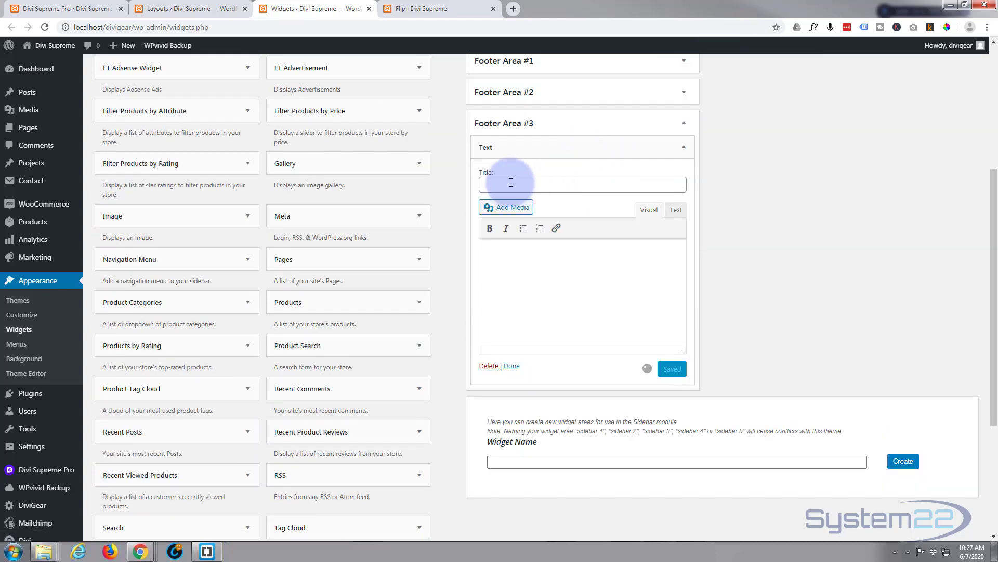
click(511, 183)
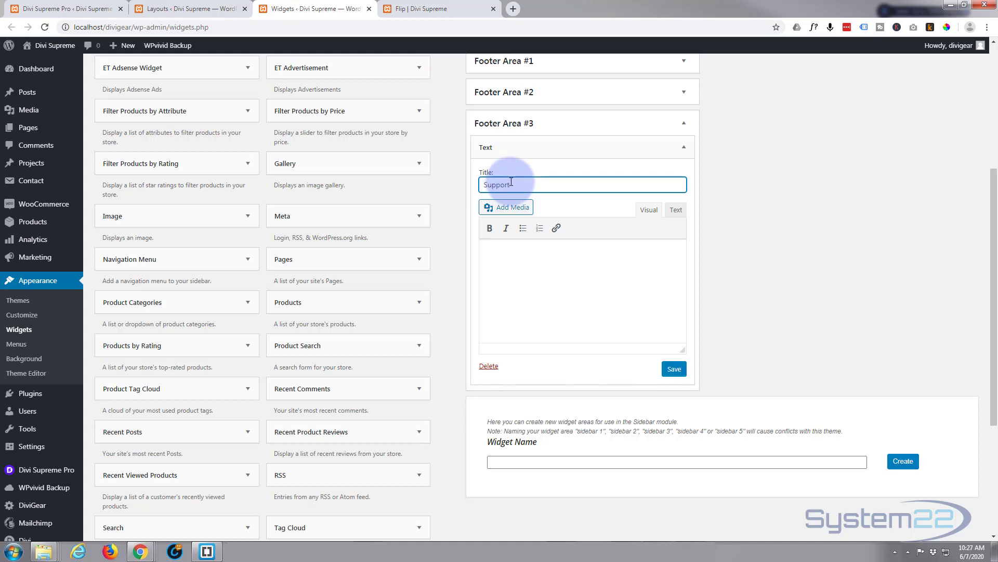
click(499, 252)
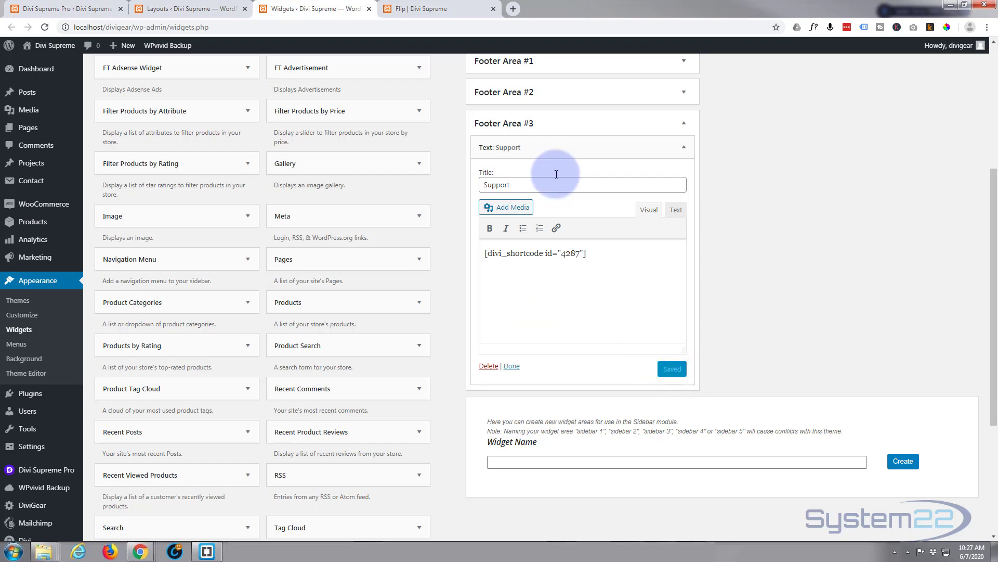
Step: Reload the Flip page and test the Click Here button in the footer's Support area to open the popup
click(446, 9)
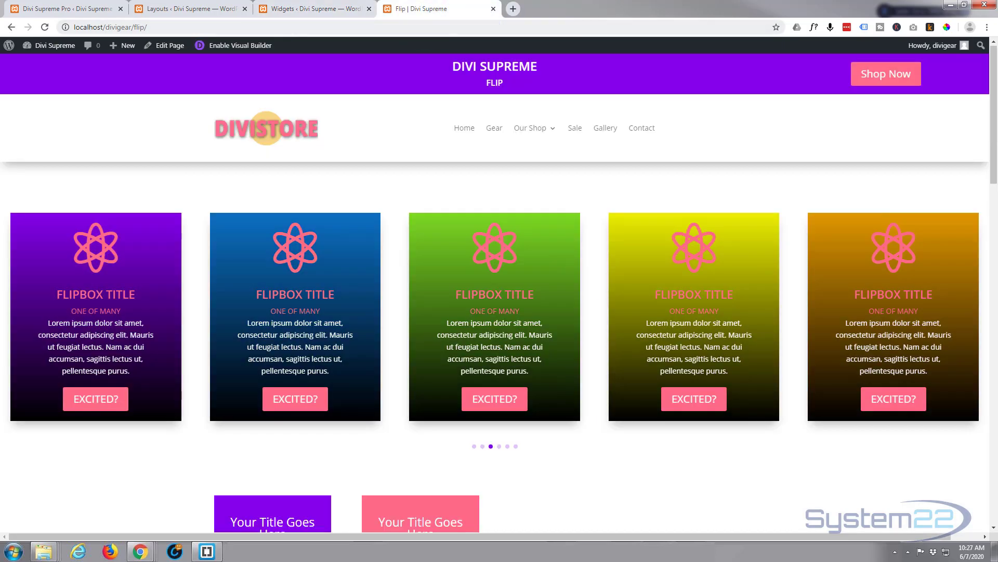
click(45, 28)
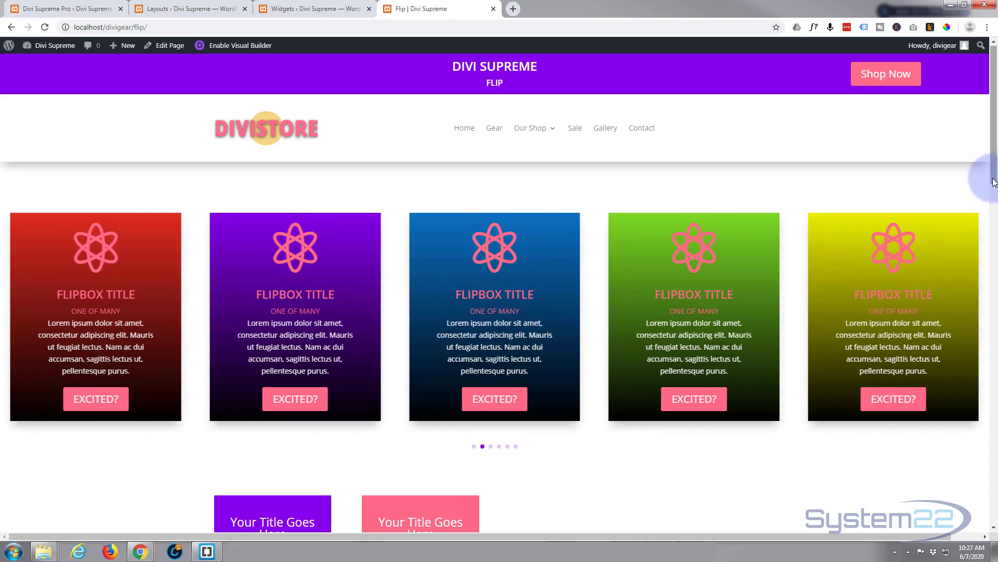
drag(993, 182, 967, 500)
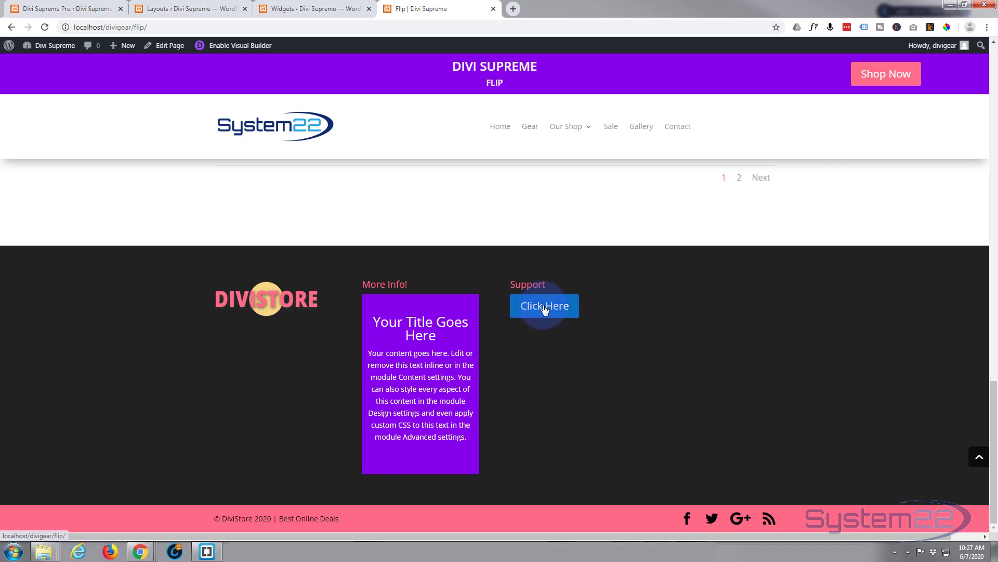
click(542, 311)
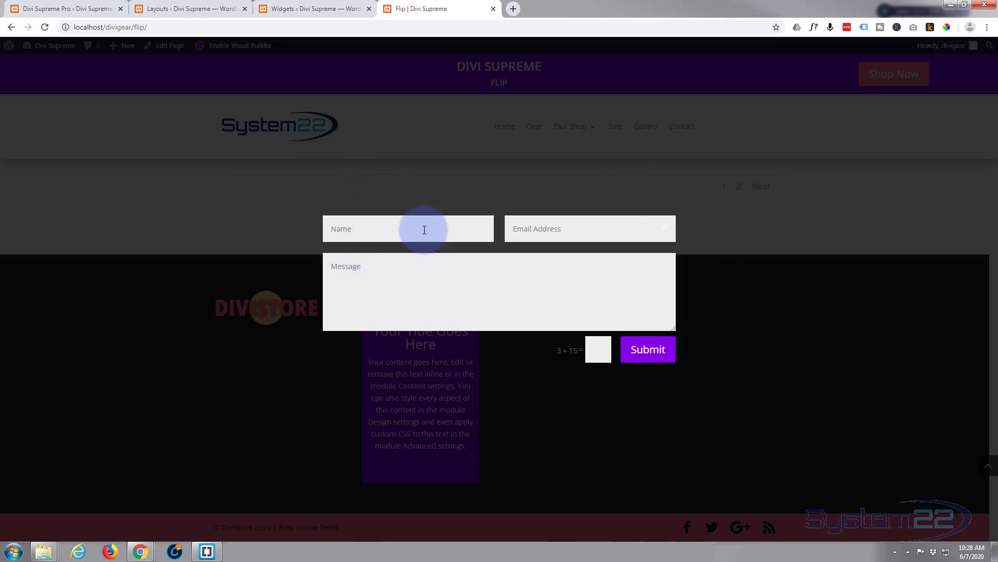
Step: Close the contact-form popup on the Flip page
click(194, 7)
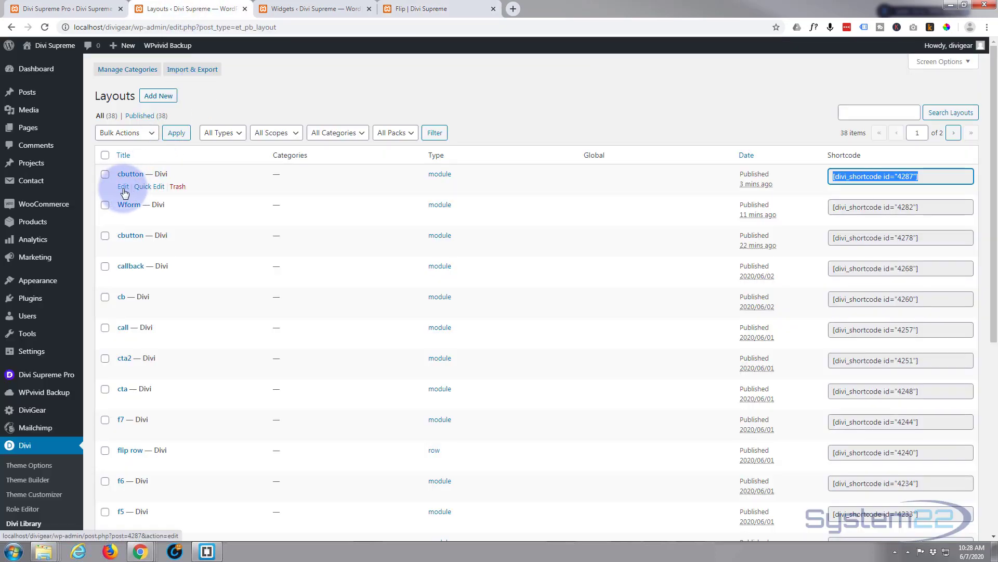
click(425, 8)
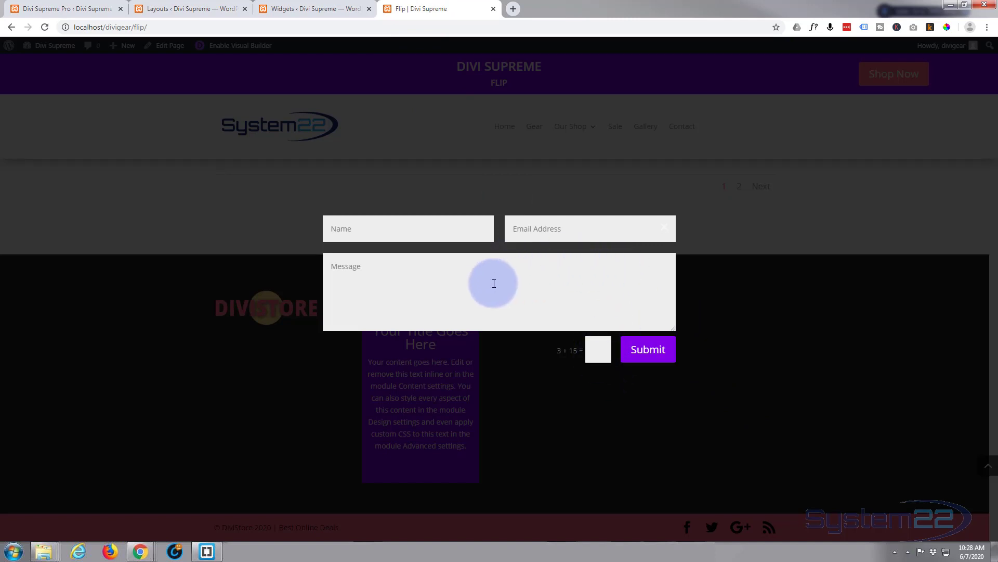
click(836, 202)
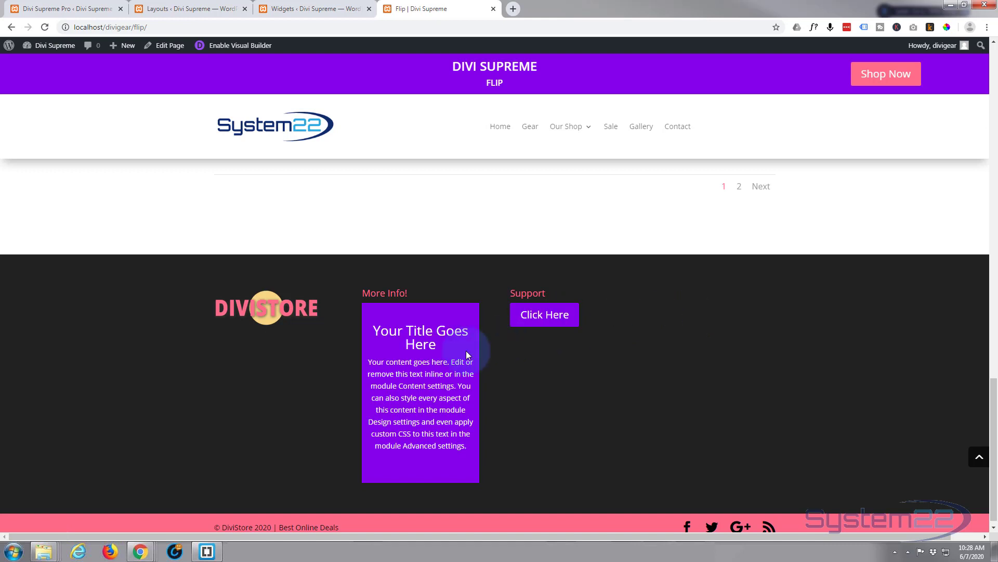
mouse_move(386, 362)
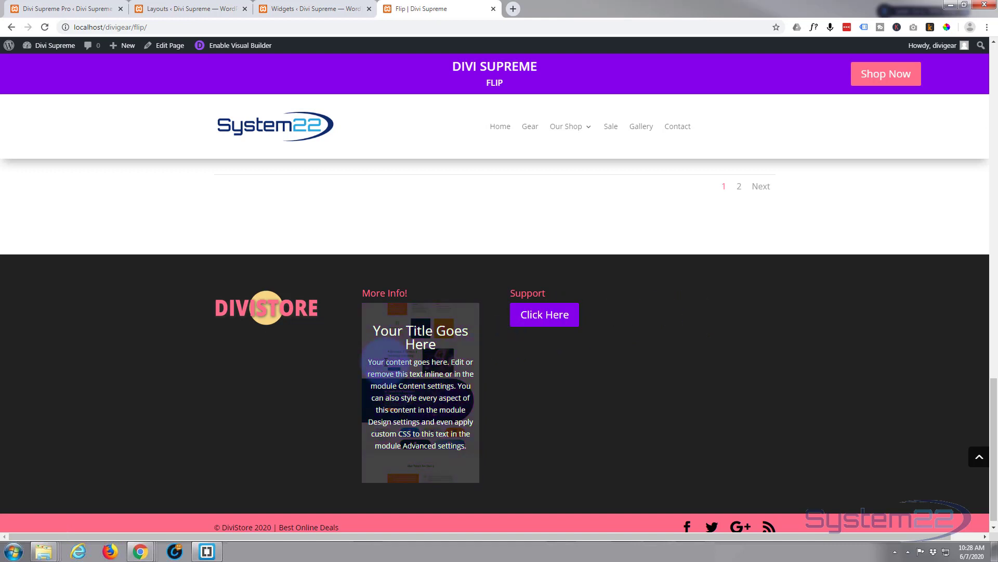